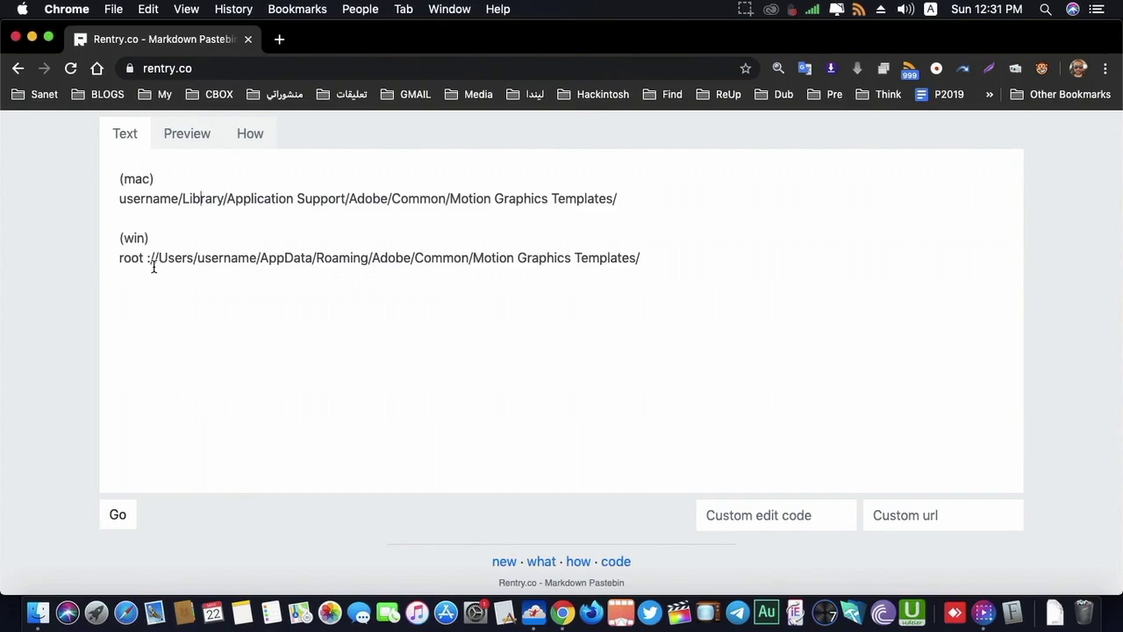
{"action": "double_click", "coordinate": [177, 258]}
{"action": "triple_click", "coordinate": [211, 258]}
{"action": "left_click", "coordinate": [285, 258]}
Switch to Finder and copy the twelve template files from Title 01.mogrt to Title 12.mogrt
{"action": "key", "text": "super+Tab"}
{"action": "left_click", "coordinate": [436, 379]}
{"action": "left_click", "coordinate": [434, 211], "text": "shift"}
{"action": "right_click", "coordinate": [434, 238]}
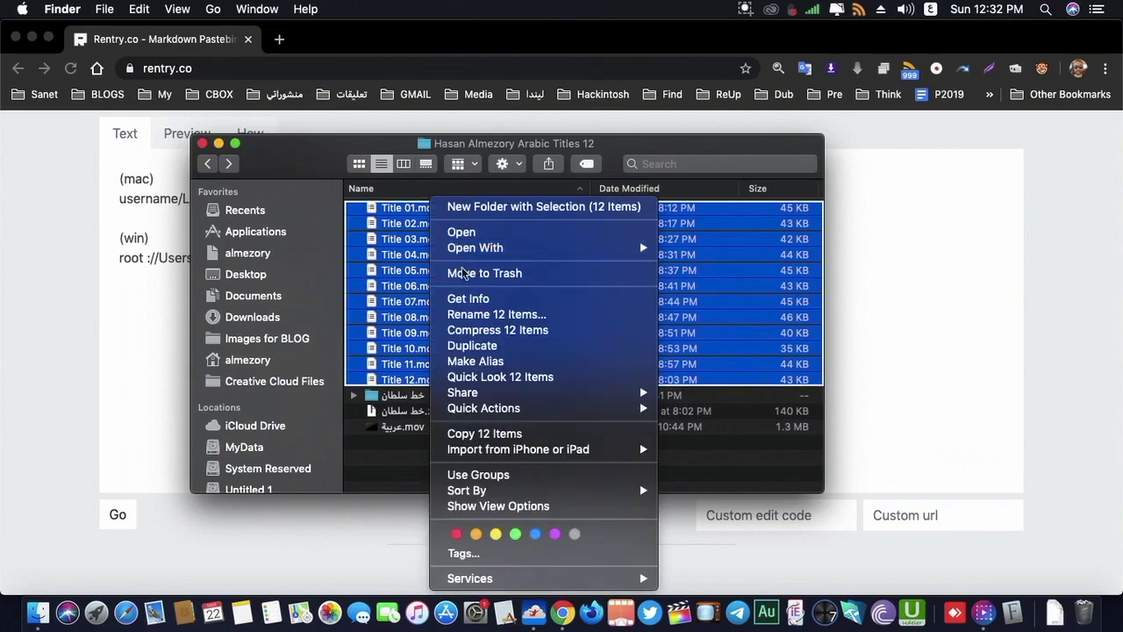
{"action": "left_click", "coordinate": [460, 434]}
Open the Motion Graphics Templates folder under Library/Application Support/Adobe/Common in Finder
{"action": "key", "text": "super+Tab"}
{"action": "key", "text": "super+Tab"}
{"action": "left_click", "coordinate": [213, 9]}
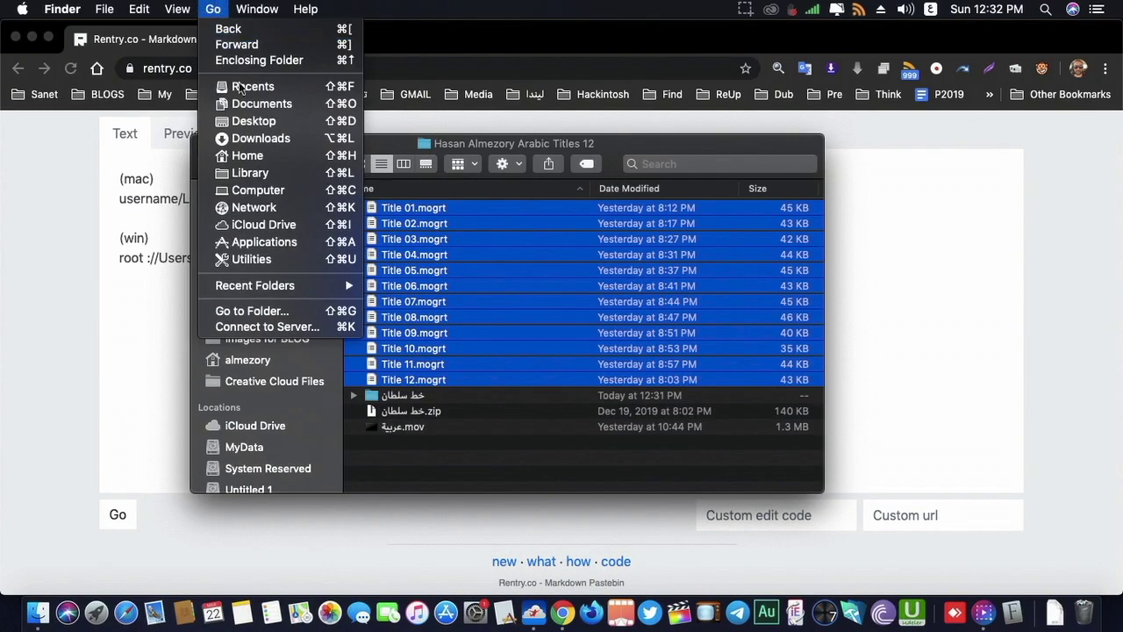
{"action": "left_click", "coordinate": [250, 173]}
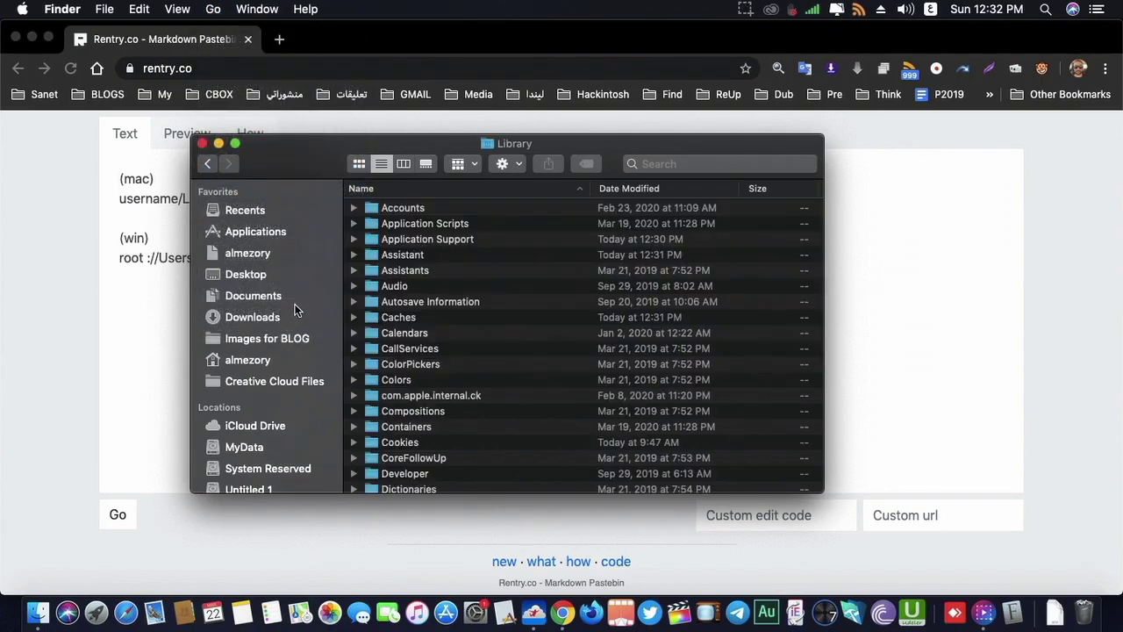
{"action": "left_click_drag", "start_coordinate": [293, 172], "coordinate": [285, 193]}
{"action": "double_click", "coordinate": [420, 260]}
{"action": "double_click", "coordinate": [396, 275]}
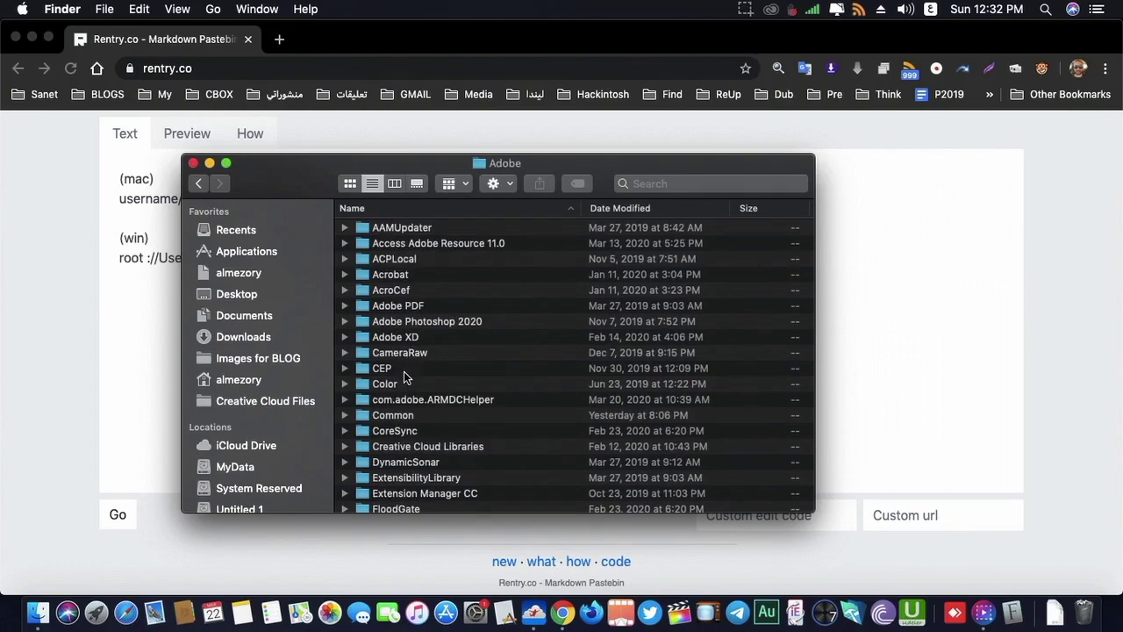
{"action": "double_click", "coordinate": [395, 415]}
{"action": "left_click", "coordinate": [417, 275]}
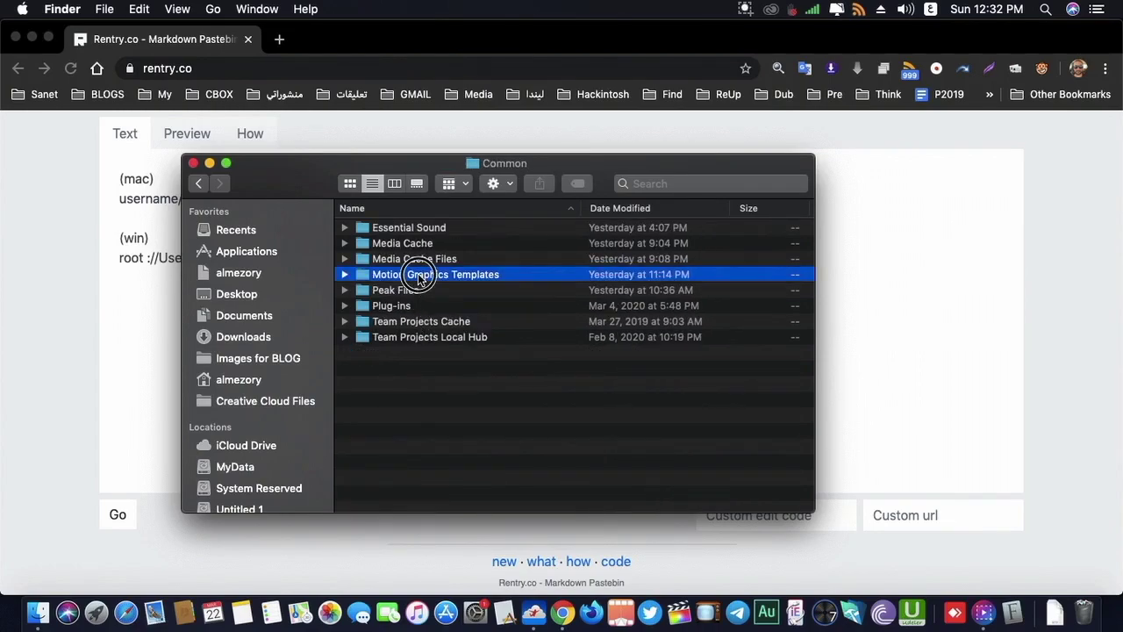
{"action": "double_click", "coordinate": [417, 275]}
{"action": "scroll", "coordinate": [419, 465], "scroll_direction": "down", "scroll_amount": 5}
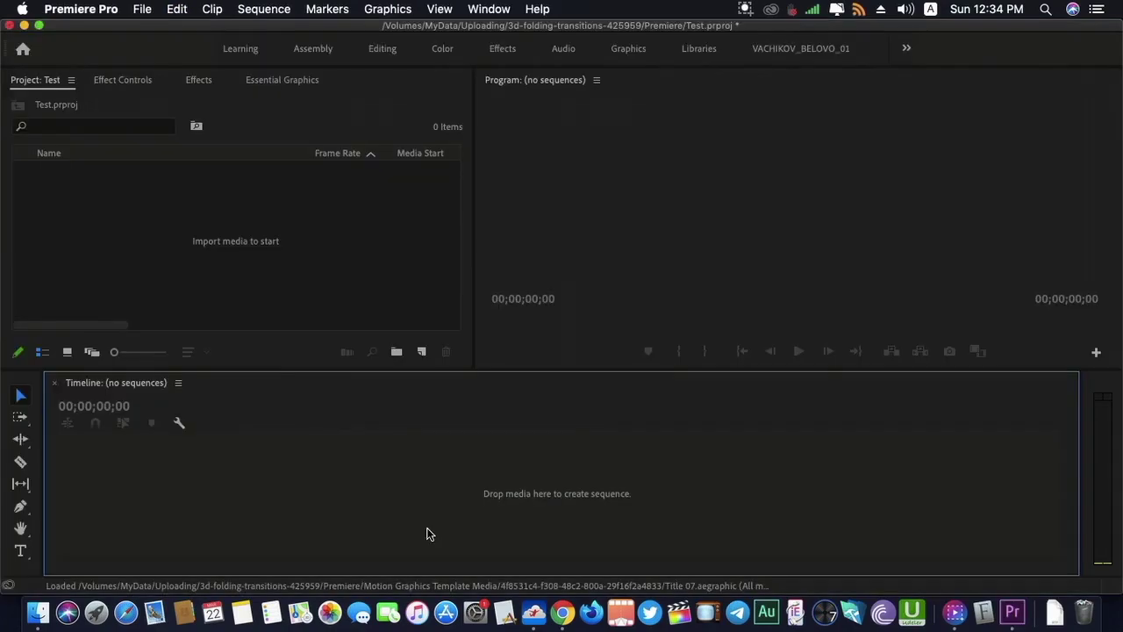
Create a new sequence with the default settings in Premiere Pro and show the Essential Graphics templates
{"action": "key", "text": "super+n"}
{"action": "key", "text": "Return"}
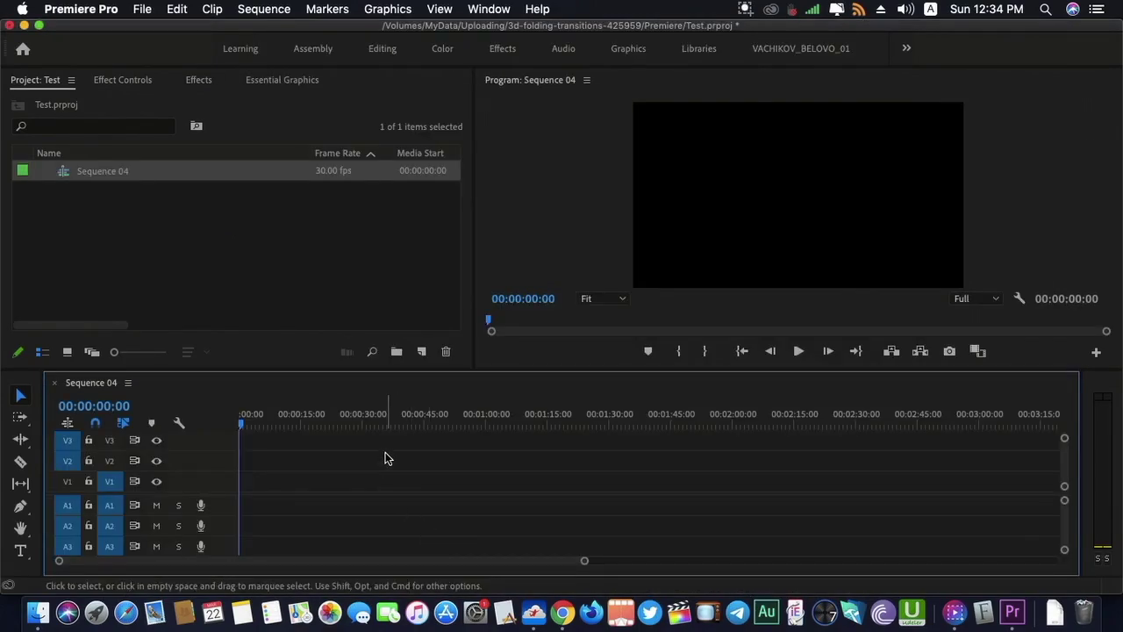
{"action": "left_click", "coordinate": [488, 9]}
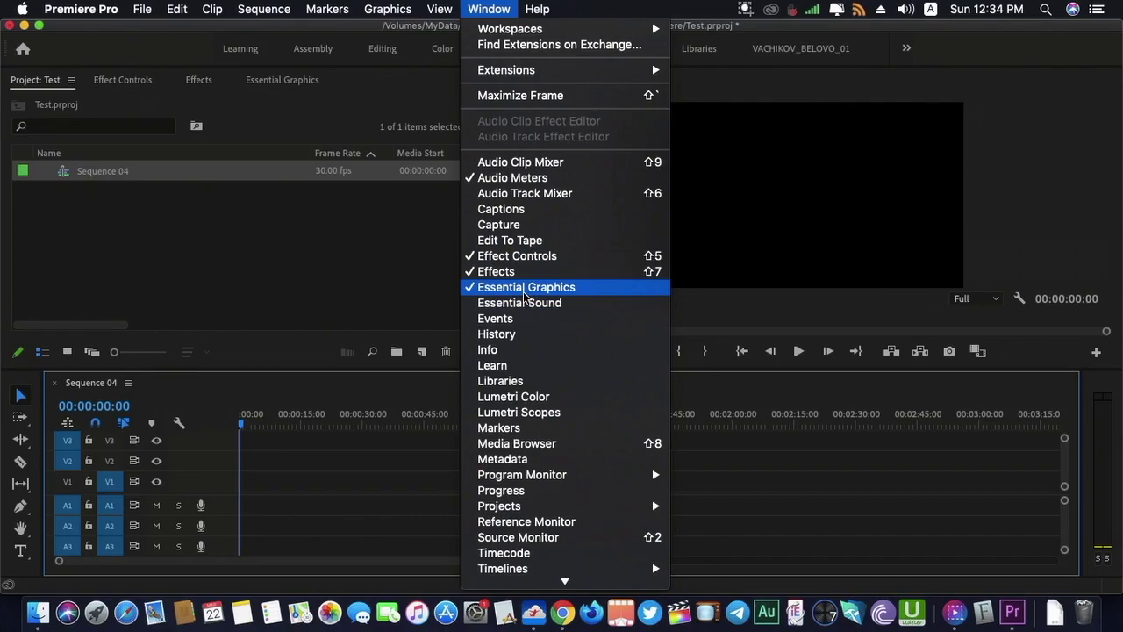
{"action": "key", "text": "Escape"}
{"action": "left_click", "coordinate": [281, 80]}
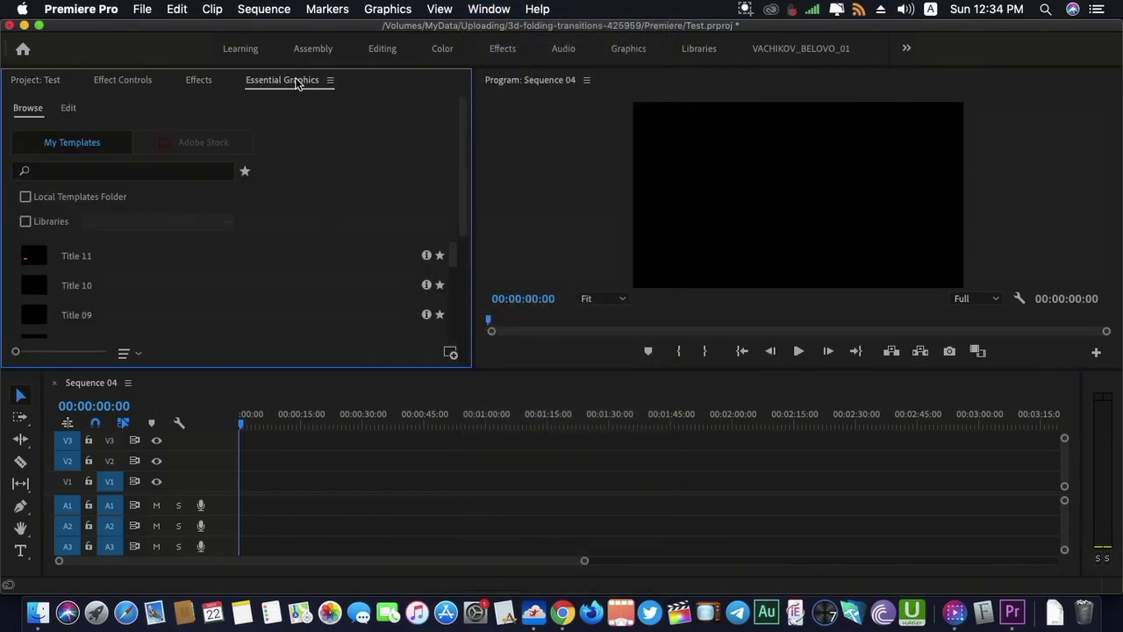
Place the Title 01 template at the start of track V1, changing the sequence settings to match the clip
{"action": "scroll", "coordinate": [127, 284], "scroll_direction": "down", "scroll_amount": 2}
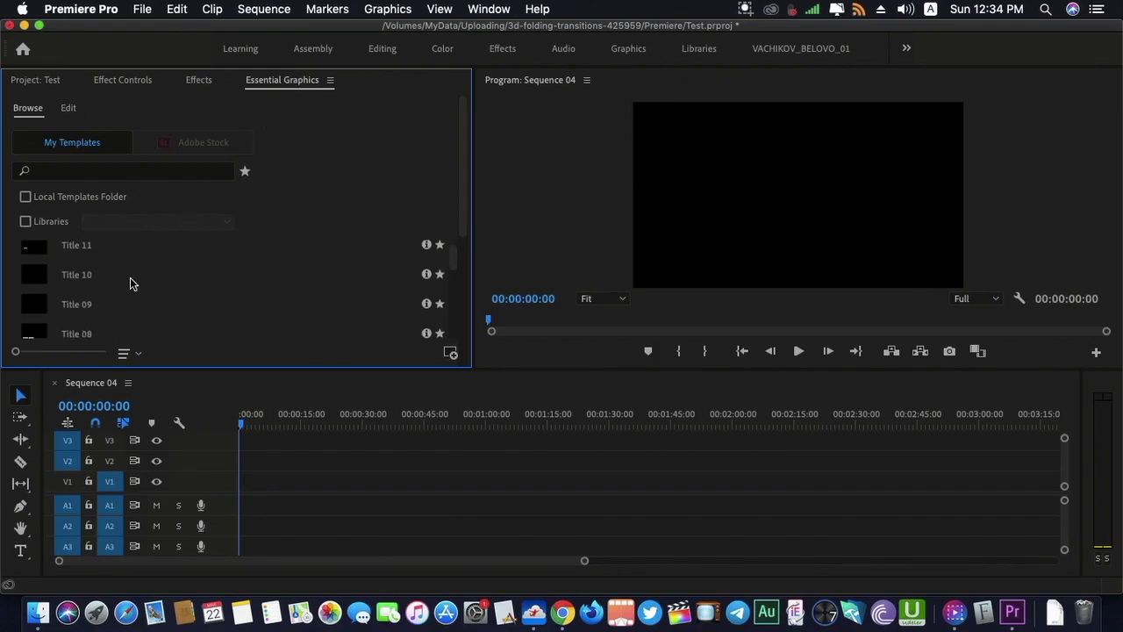
{"action": "scroll", "coordinate": [114, 290], "scroll_direction": "down", "scroll_amount": 6}
{"action": "left_click_drag", "start_coordinate": [100, 299], "coordinate": [237, 482]}
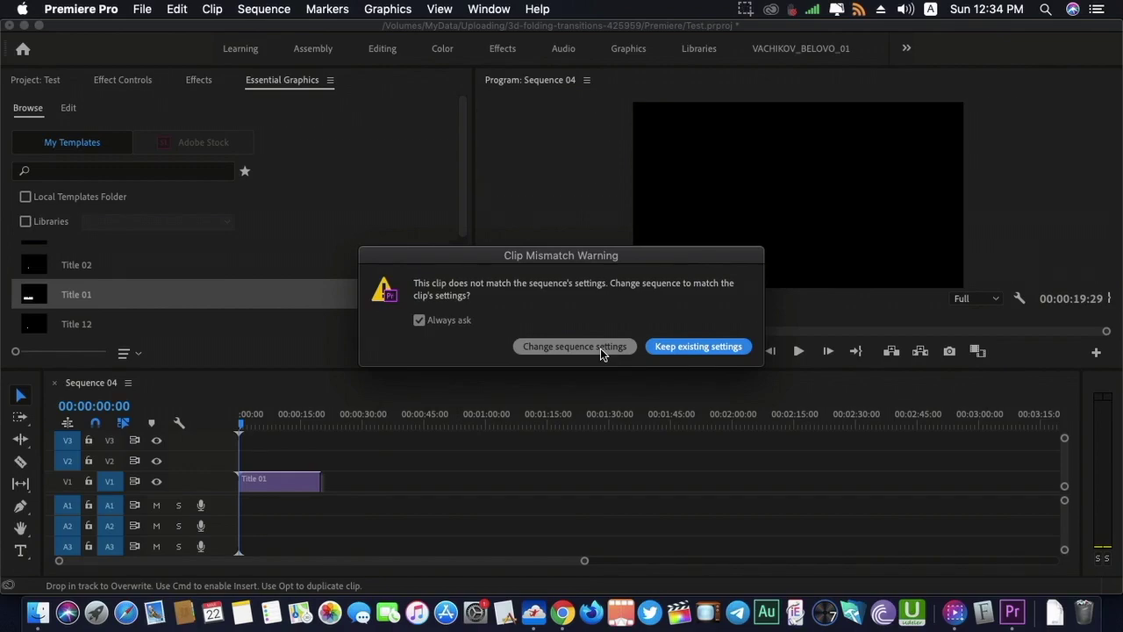
{"action": "left_click", "coordinate": [574, 346]}
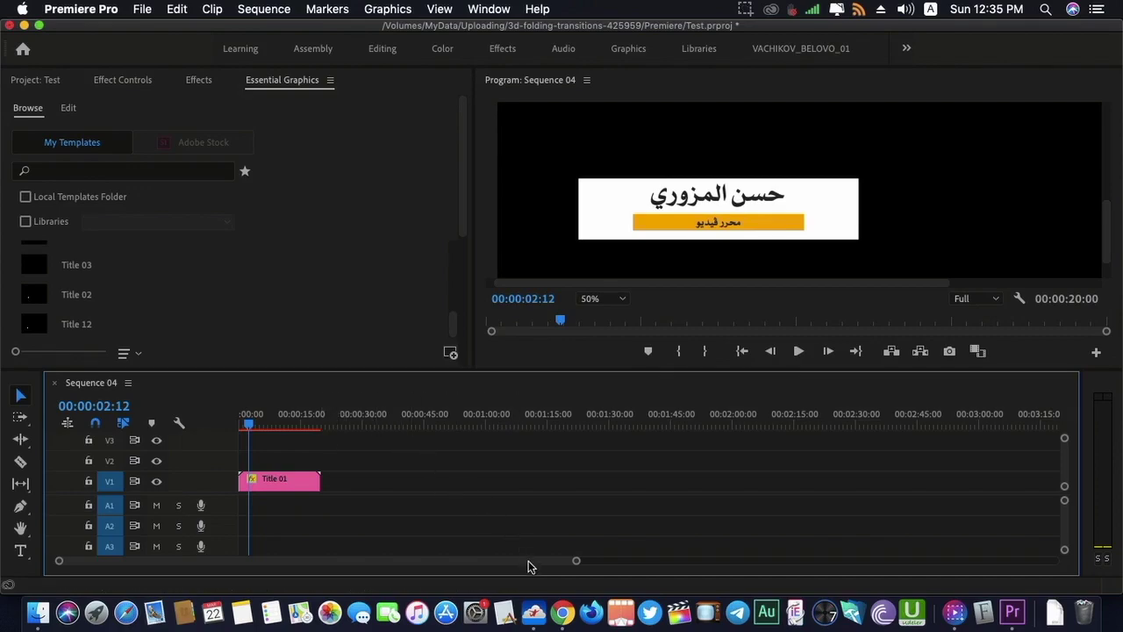
Switch to the Arabic Writer page in Chrome, process the text "ادوبي بريمير" and copy the output
{"action": "left_click", "coordinate": [562, 611]}
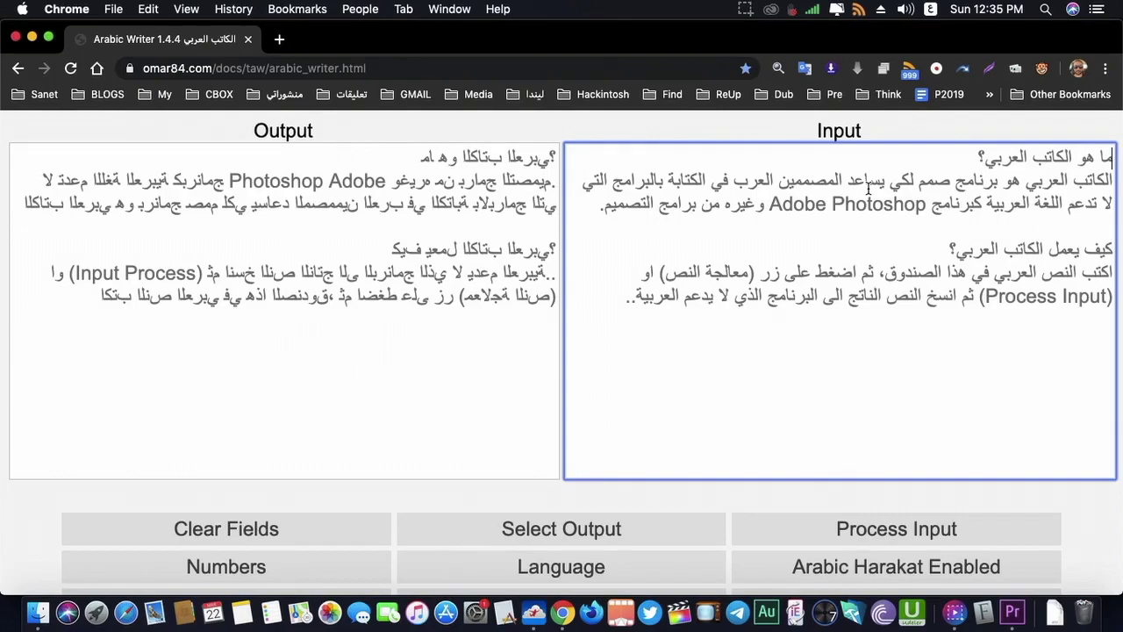
{"action": "type", "text": "ادوبي بريمير"}
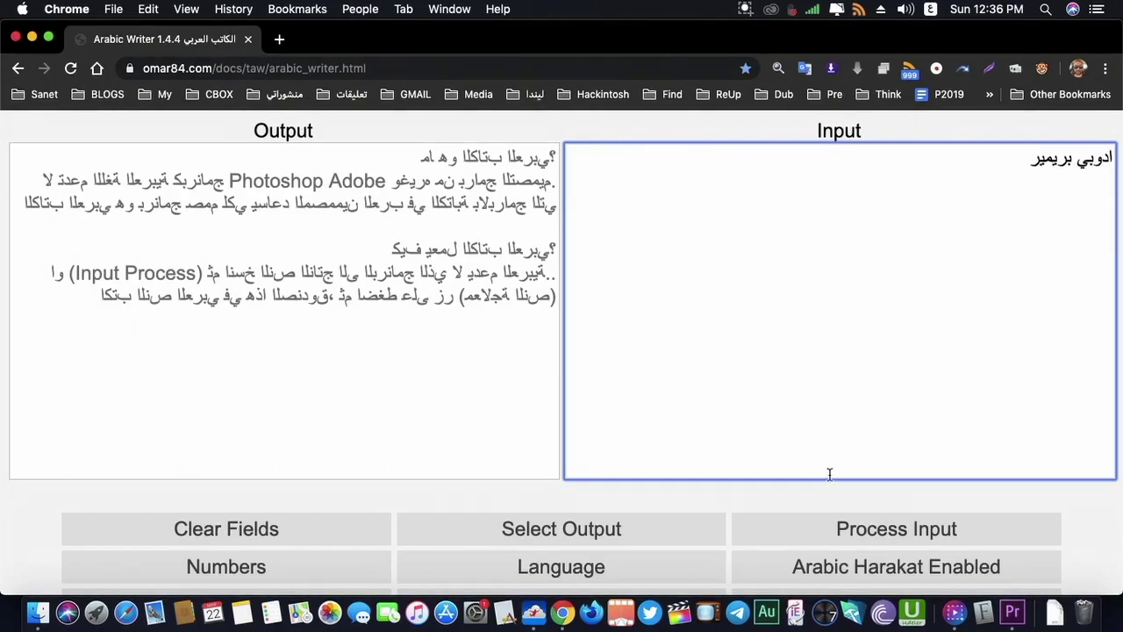
{"action": "left_click", "coordinate": [864, 537]}
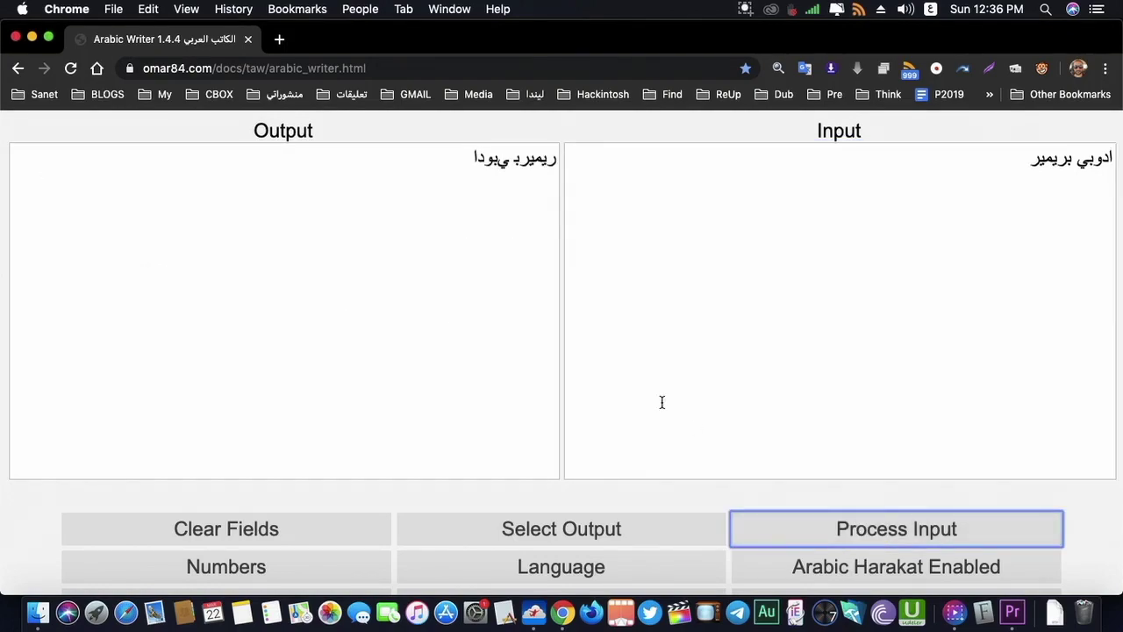
{"action": "left_click", "coordinate": [504, 170]}
{"action": "key", "text": "super+a"}
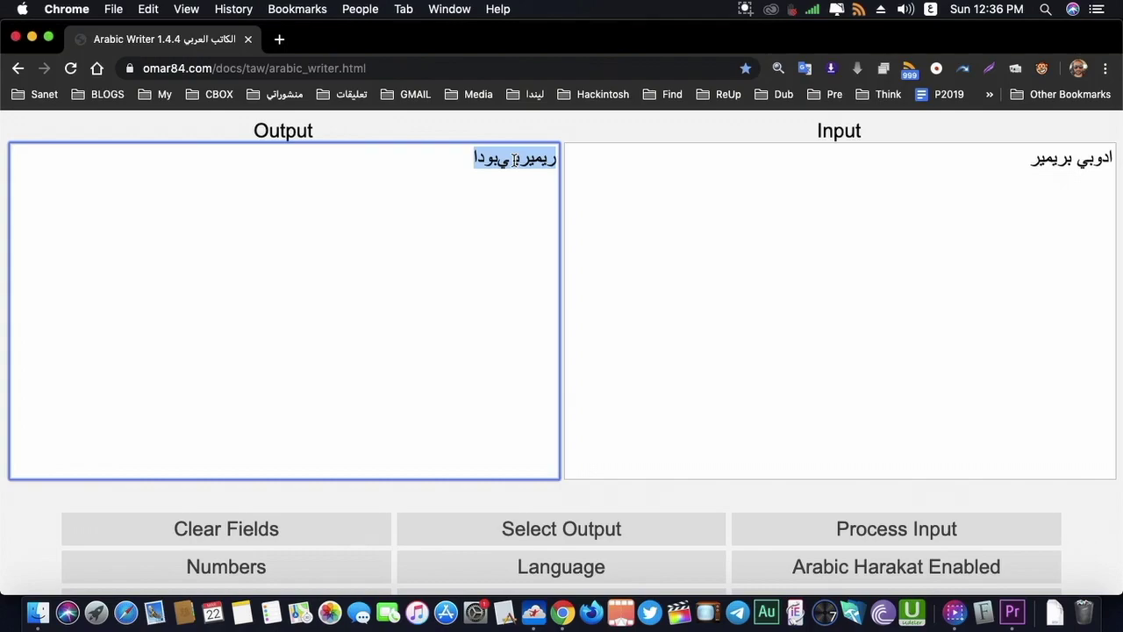
Back in Premiere Pro, replace the Title 01 clip's first text with the copied Arabic output
{"action": "key", "text": "super+Tab"}
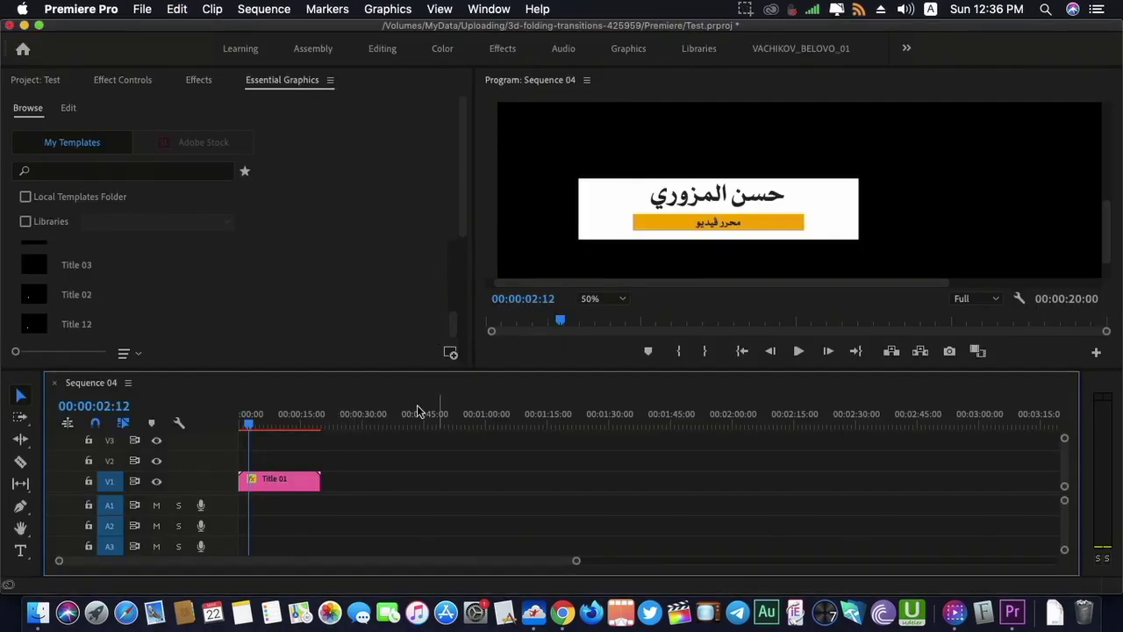
{"action": "left_click", "coordinate": [272, 482]}
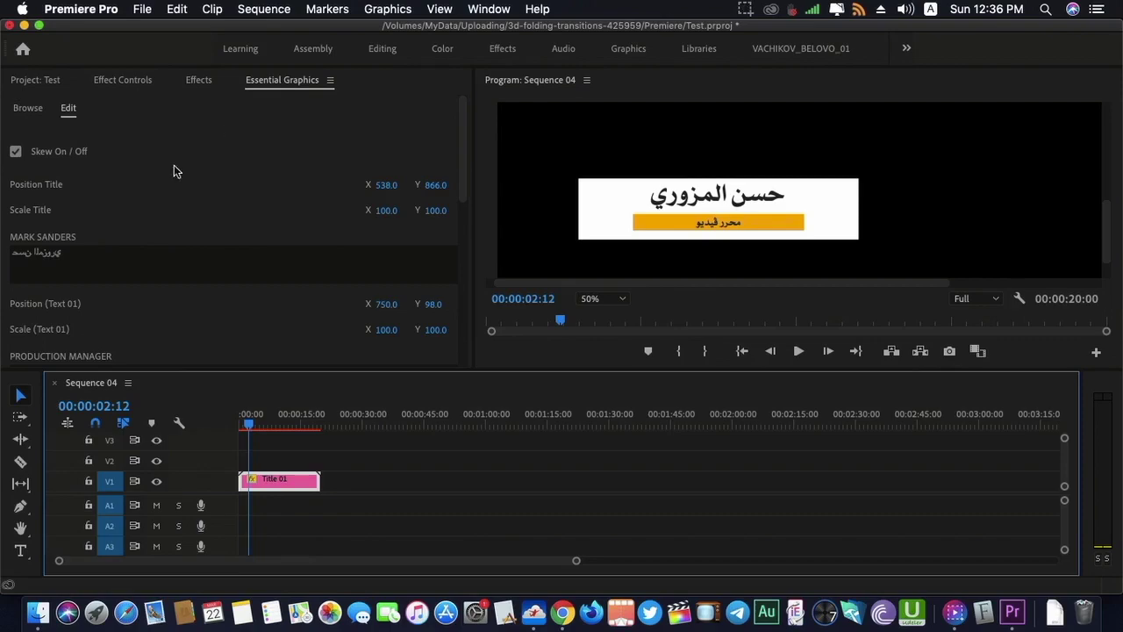
{"action": "scroll", "coordinate": [138, 207], "scroll_direction": "down", "scroll_amount": 2}
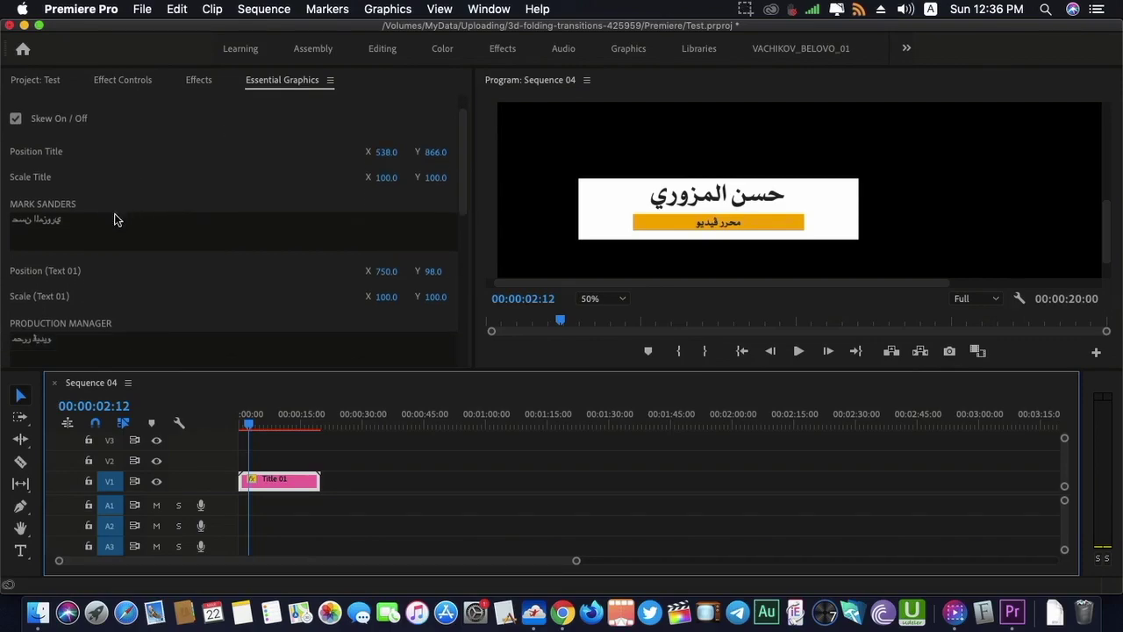
{"action": "scroll", "coordinate": [27, 203], "scroll_direction": "down", "scroll_amount": 1}
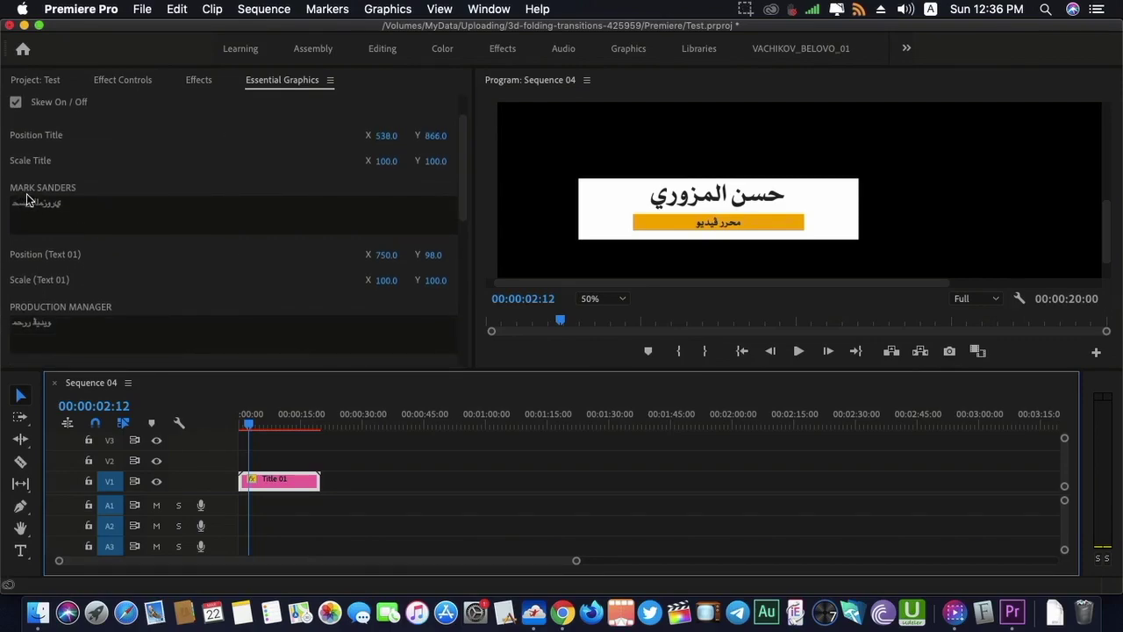
{"action": "left_click", "coordinate": [76, 202]}
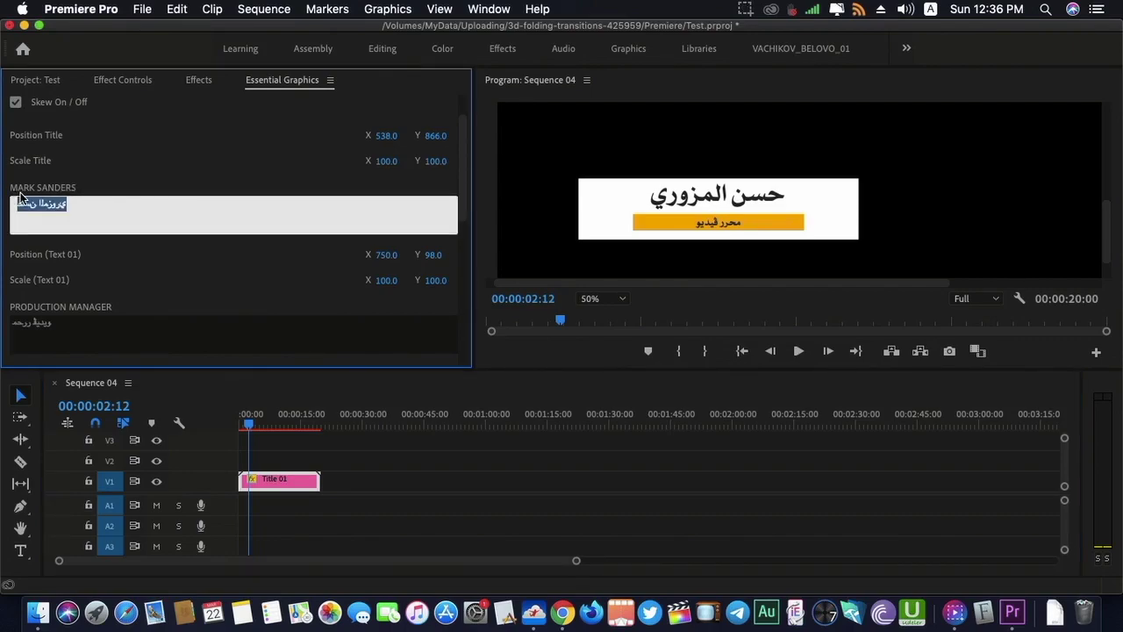
{"action": "key", "text": "super+v"}
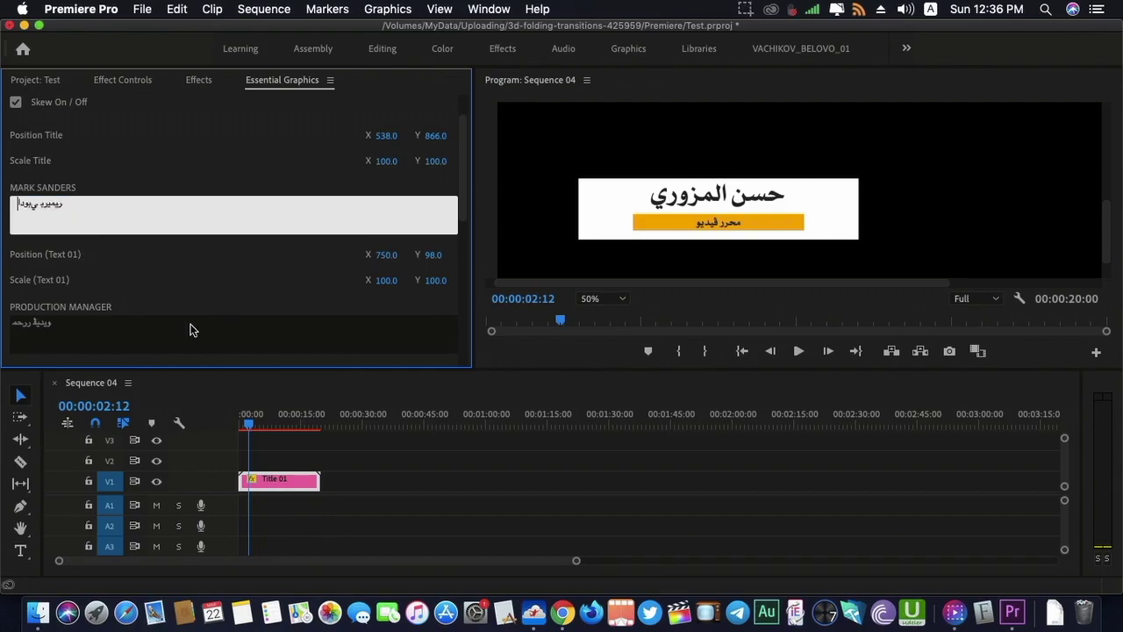
{"action": "left_click", "coordinate": [254, 429]}
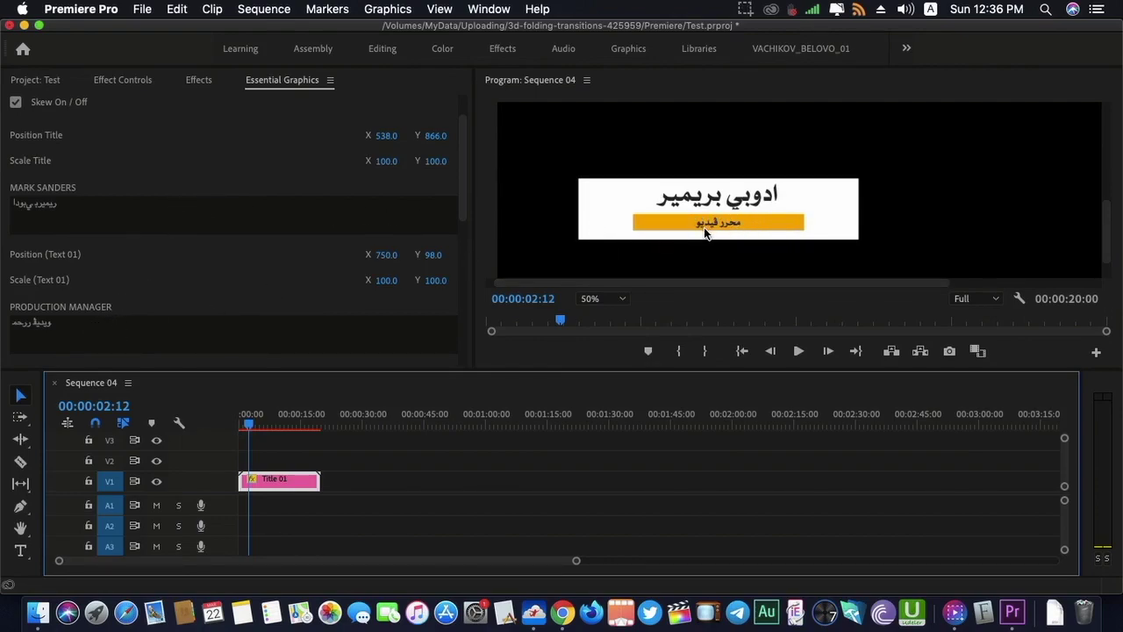
Return to the Arabic Writer page in Chrome, process the text "برنامج مونتاج" and copy the output
{"action": "key", "text": "super+Tab"}
{"action": "triple_click", "coordinate": [923, 201]}
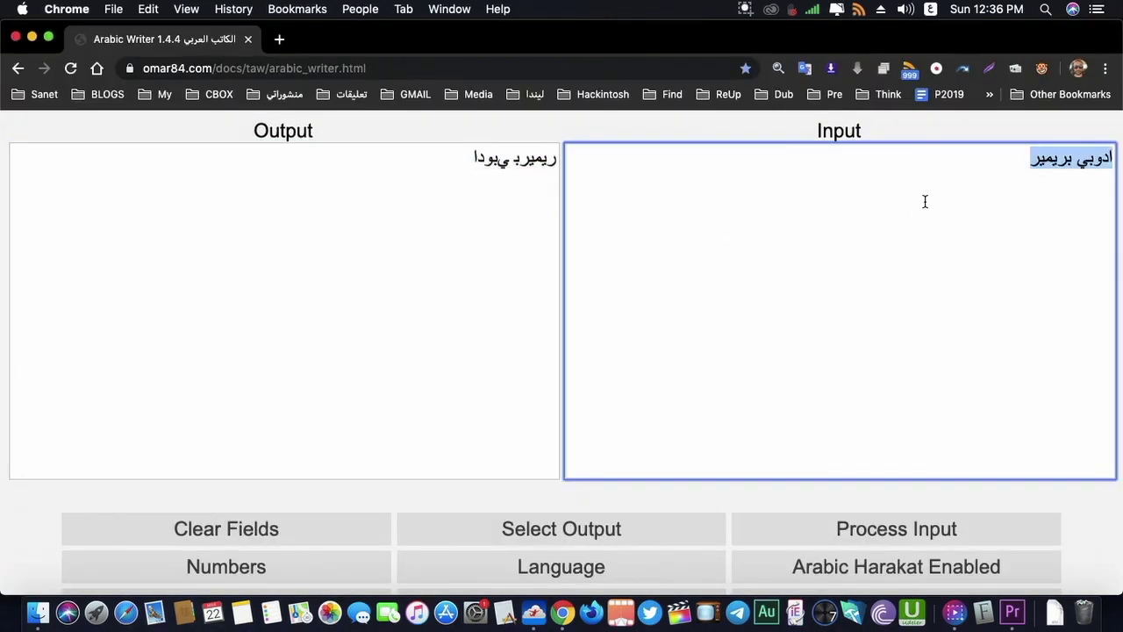
{"action": "type", "text": "برنامج مونتاج"}
{"action": "left_click", "coordinate": [900, 526]}
{"action": "triple_click", "coordinate": [529, 158]}
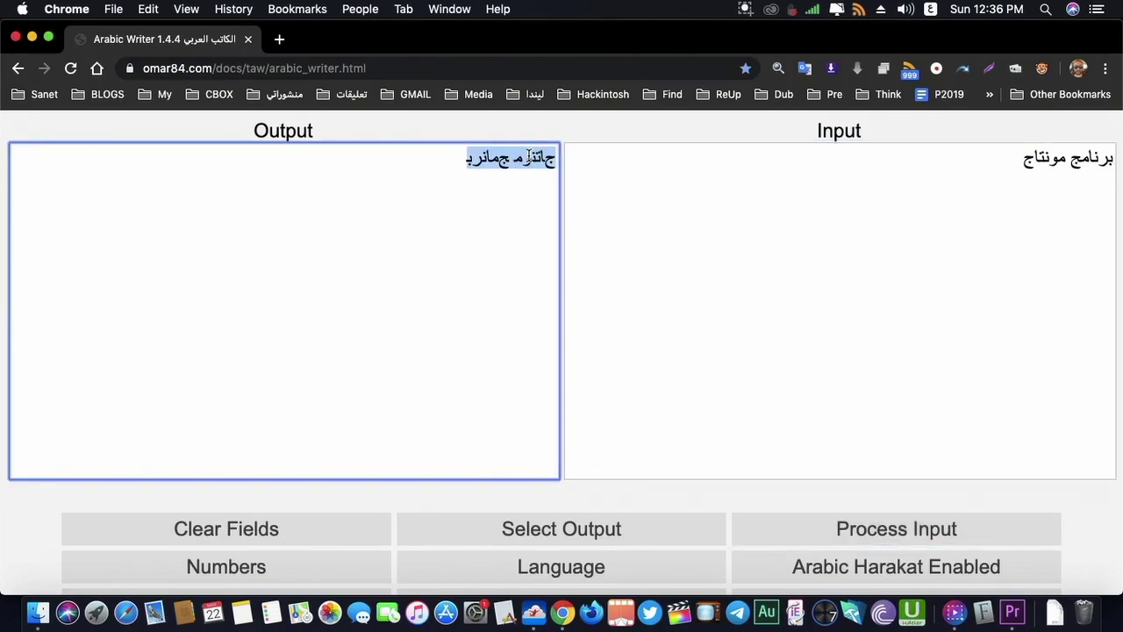
In Premiere Pro, replace the title's Production Manager text with the copied output and preview it at 00:00:02:18
{"action": "key", "text": "super+Tab"}
{"action": "left_click", "coordinate": [70, 320]}
{"action": "double_click", "coordinate": [93, 321]}
{"action": "key", "text": "super+v"}
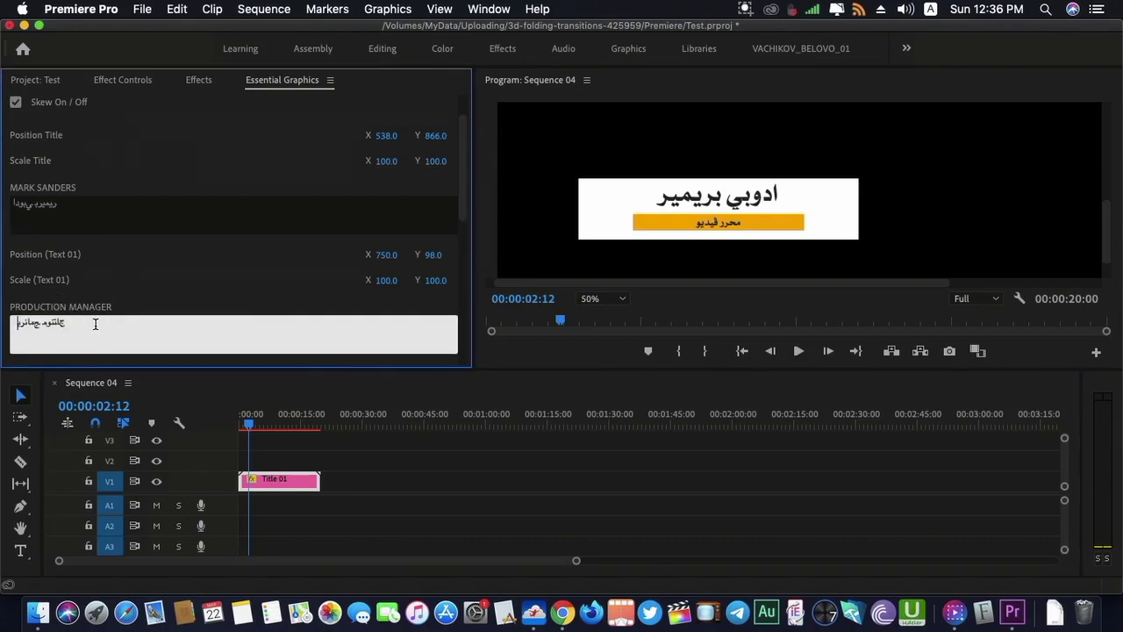
{"action": "left_click", "coordinate": [255, 422]}
{"action": "mouse_move", "coordinate": [257, 423]}
{"action": "left_mouse_down"}
{"action": "mouse_move", "coordinate": [235, 422]}
{"action": "mouse_move", "coordinate": [250, 422]}
{"action": "left_mouse_up"}
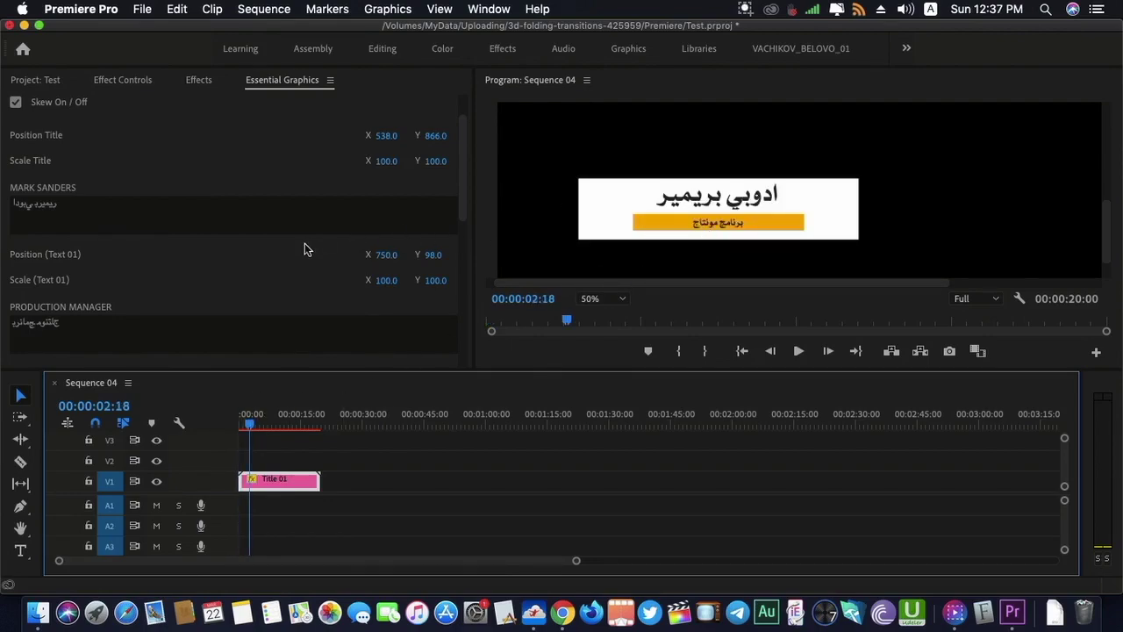
Uncheck the title's Skew On / Off option and move the playhead to 00:00:02:00
{"action": "scroll", "coordinate": [277, 260], "scroll_direction": "up", "scroll_amount": 2}
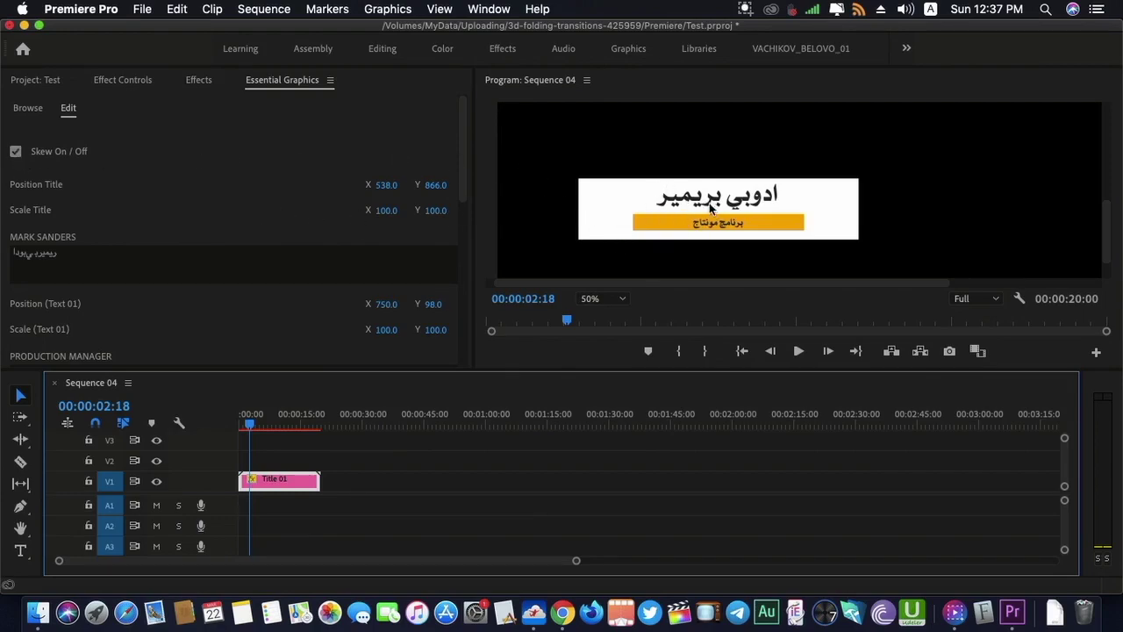
{"action": "left_click", "coordinate": [16, 151]}
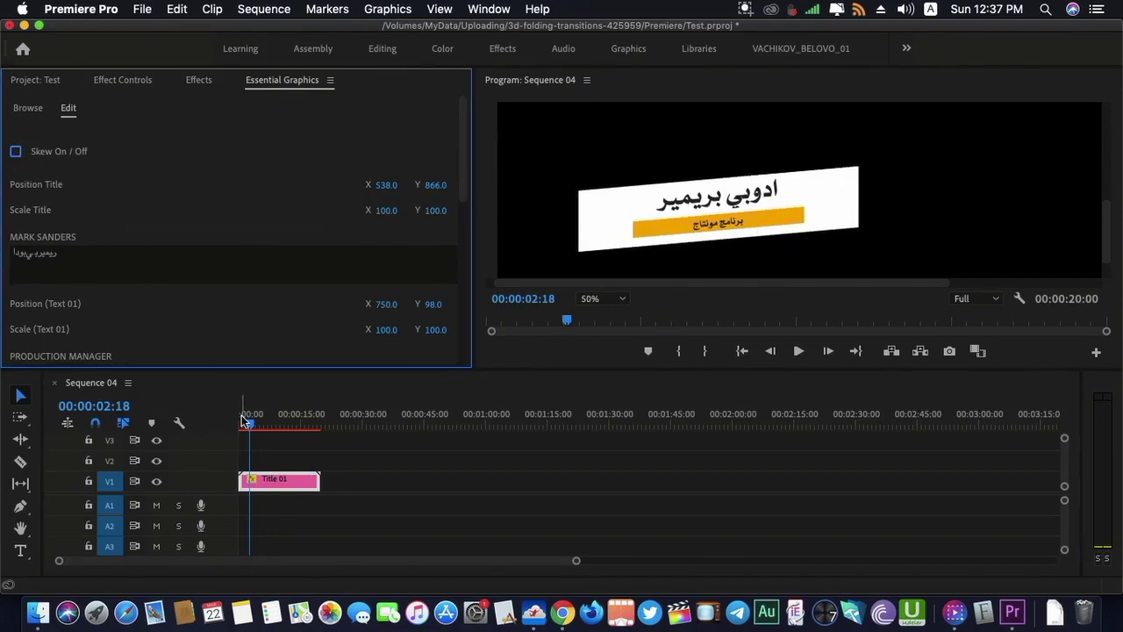
{"action": "left_click_drag", "start_coordinate": [245, 423], "coordinate": [247, 427]}
Set the whole title's position to X 551, Y 868 and its scale to 176
{"action": "scroll", "coordinate": [117, 231], "scroll_direction": "down", "scroll_amount": 8}
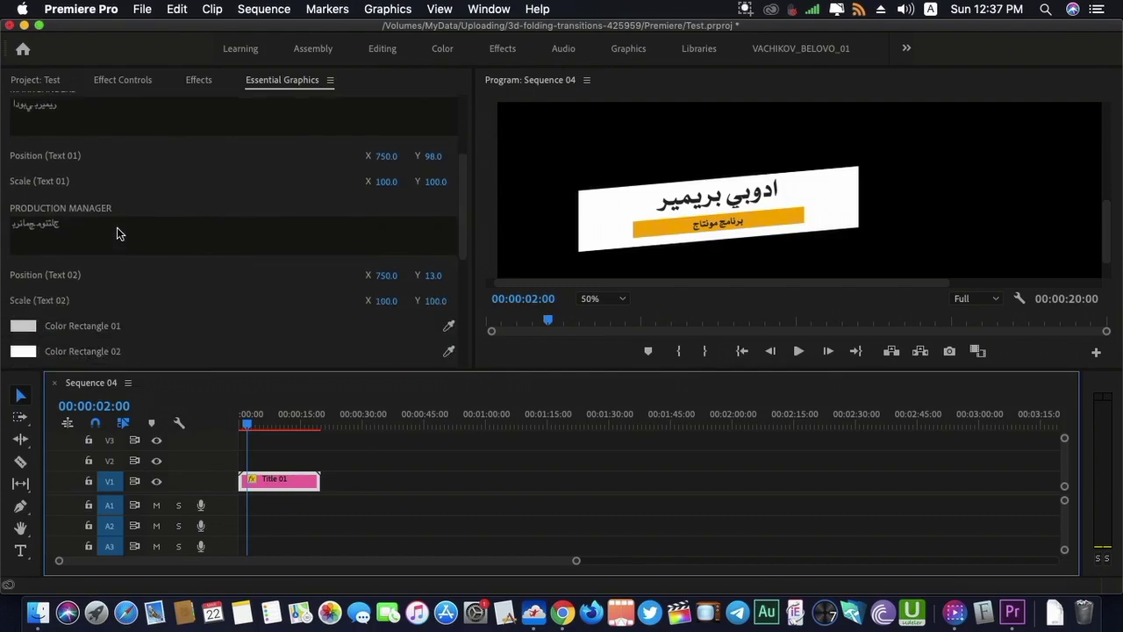
{"action": "scroll", "coordinate": [117, 230], "scroll_direction": "up", "scroll_amount": 8}
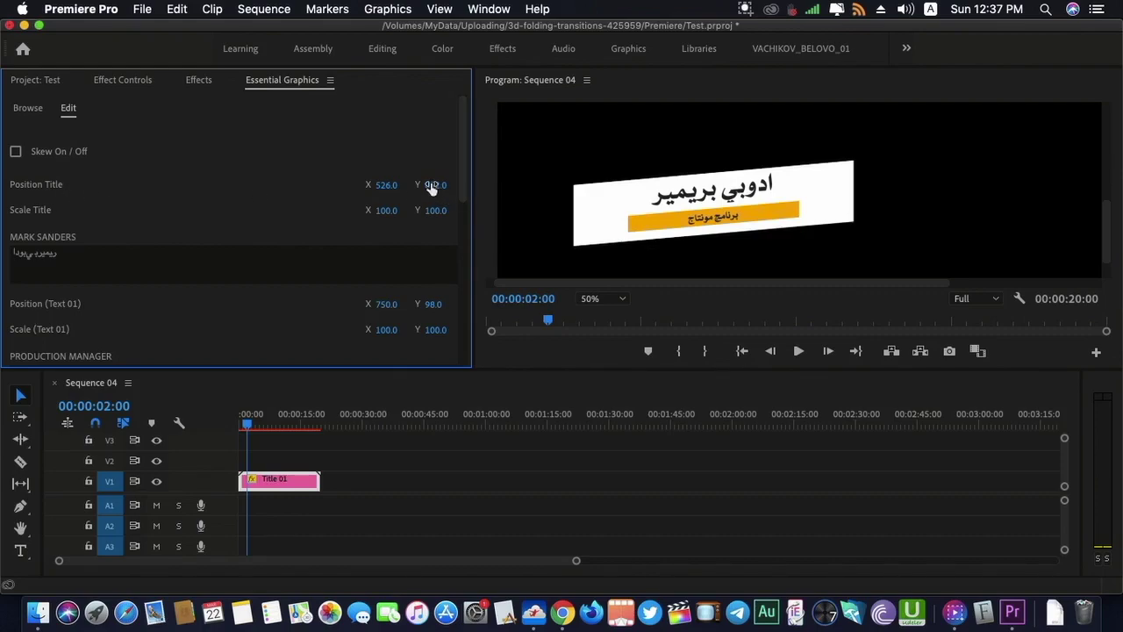
{"action": "left_click_drag", "start_coordinate": [435, 185], "coordinate": [428, 212]}
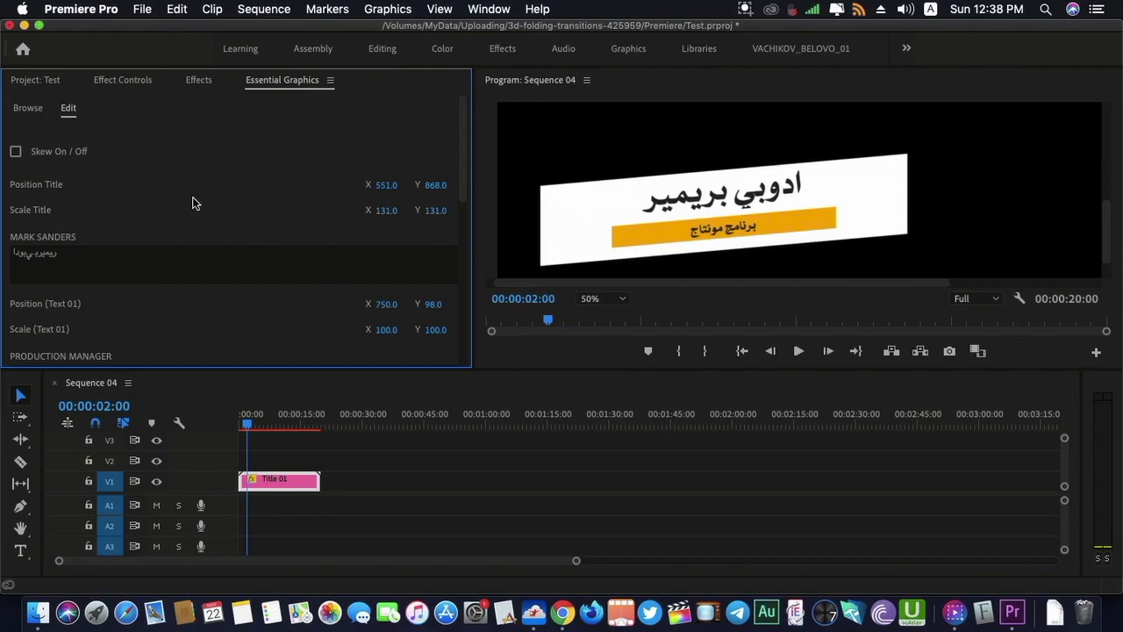
{"action": "scroll", "coordinate": [225, 196], "scroll_direction": "down", "scroll_amount": 3}
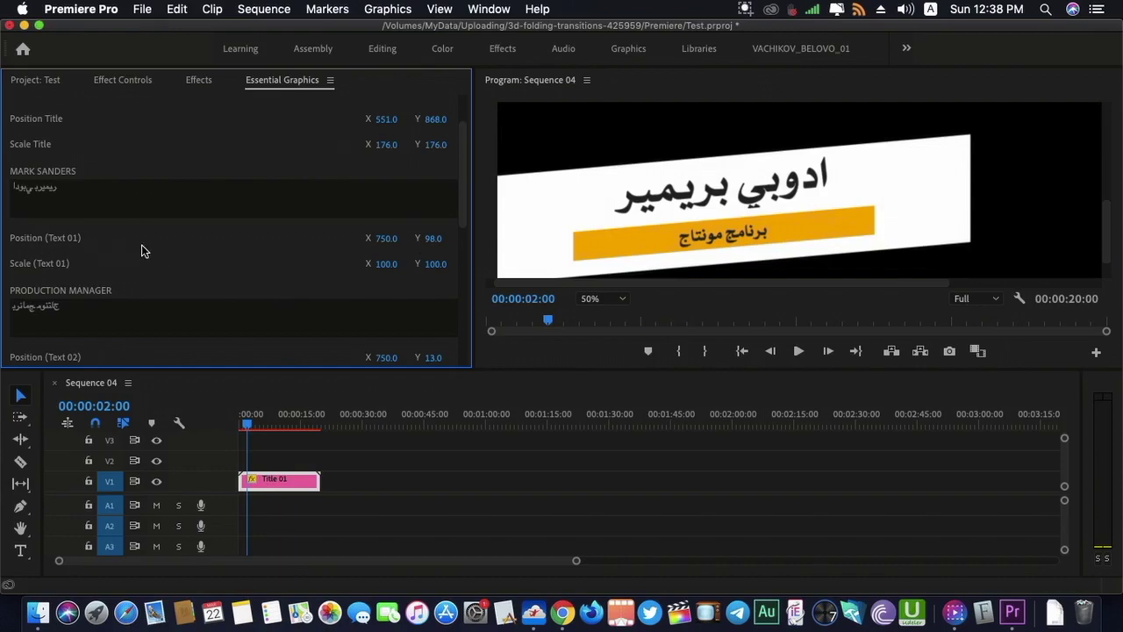
Set Text 01's position to X 725, Y 91 and its scale to 81
{"action": "left_click_drag", "start_coordinate": [376, 249], "coordinate": [146, 262]}
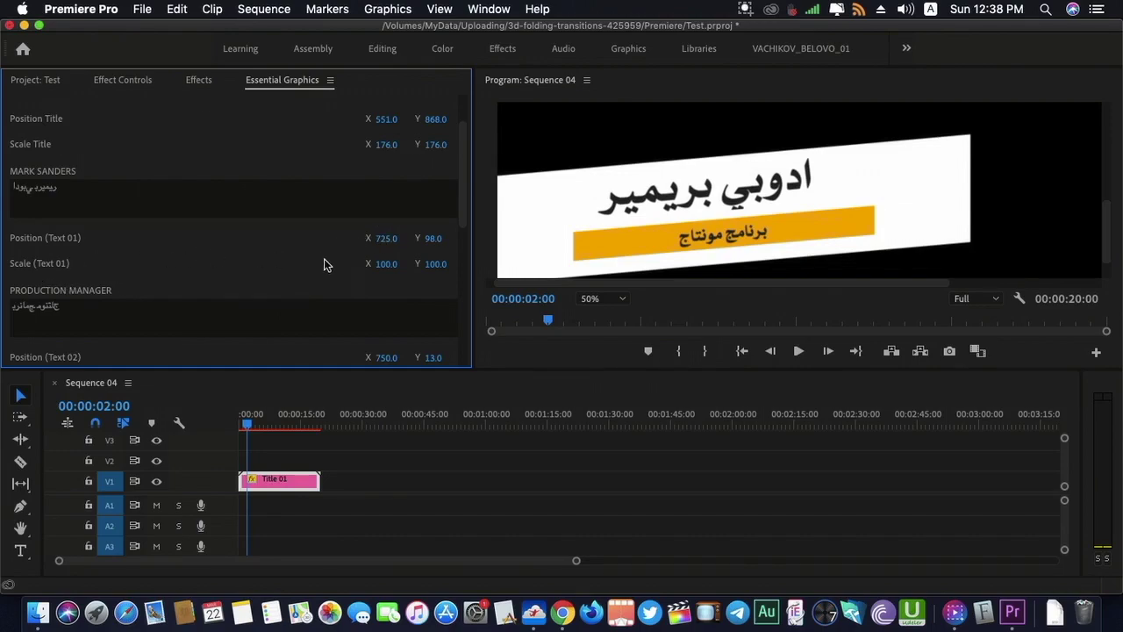
{"action": "left_click_drag", "start_coordinate": [386, 264], "coordinate": [303, 264]}
{"action": "mouse_move", "coordinate": [433, 263]}
{"action": "left_mouse_down"}
{"action": "mouse_move", "coordinate": [448, 263]}
{"action": "mouse_move", "coordinate": [421, 260]}
{"action": "mouse_move", "coordinate": [434, 245]}
{"action": "mouse_move", "coordinate": [423, 244]}
{"action": "left_mouse_up"}
{"action": "scroll", "coordinate": [196, 271], "scroll_direction": "down", "scroll_amount": 5}
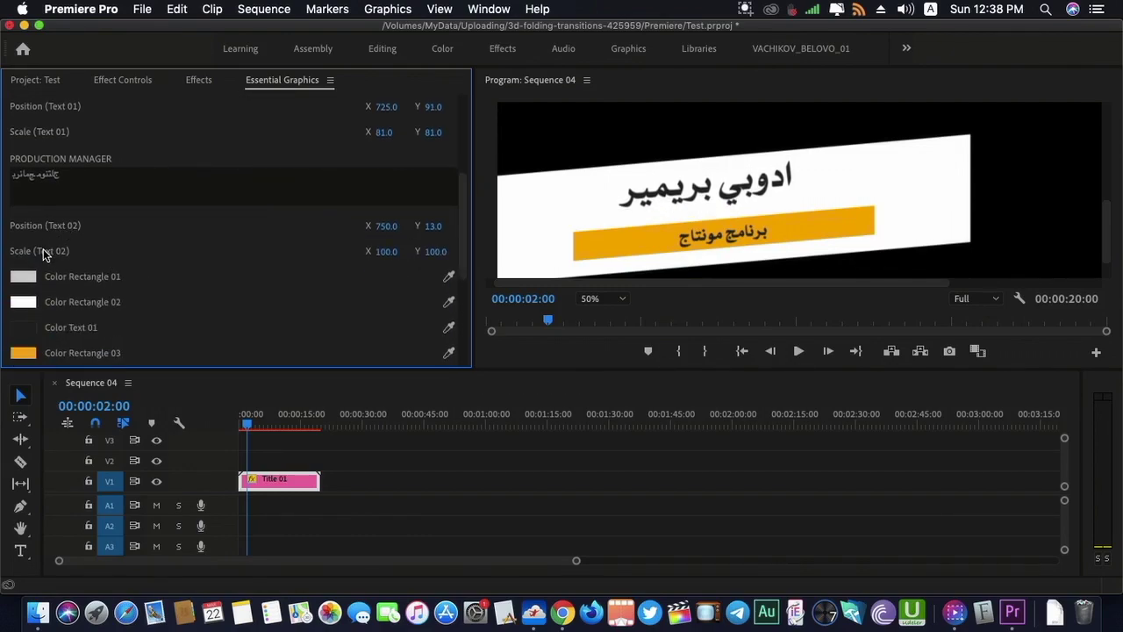
Set Text 02's X position to 890 and its scale to 109
{"action": "left_click_drag", "start_coordinate": [393, 224], "coordinate": [435, 224]}
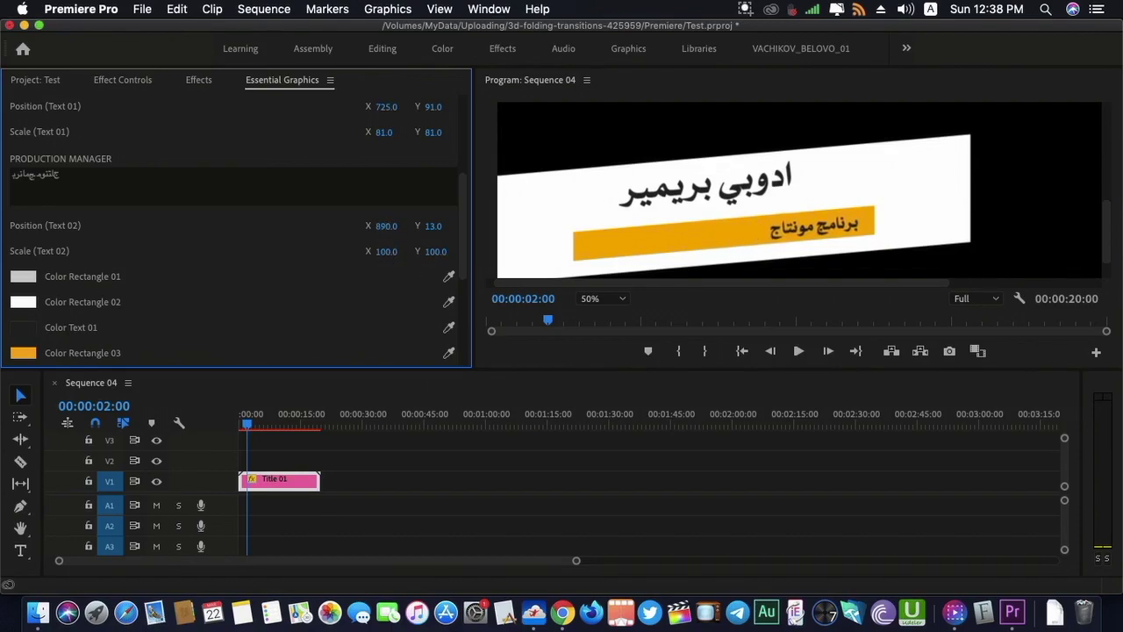
{"action": "left_click_drag", "start_coordinate": [386, 251], "coordinate": [395, 251]}
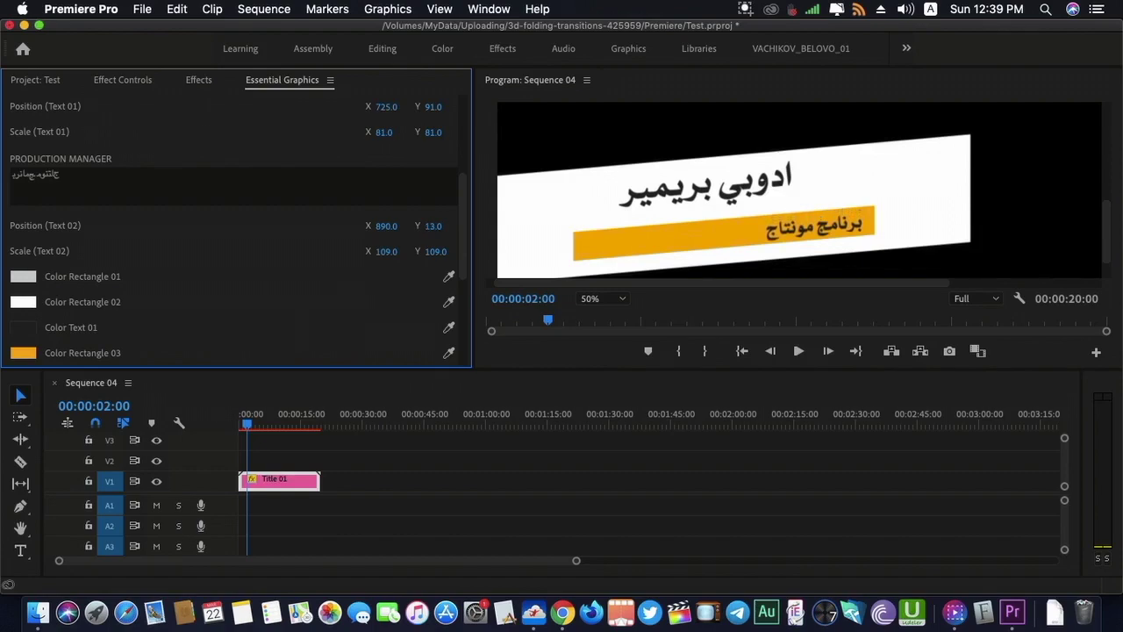
Change Color Rectangle 01 to dark navy blue and Color Rectangle 02 to dark red 6E0404
{"action": "scroll", "coordinate": [201, 245], "scroll_direction": "down", "scroll_amount": 4}
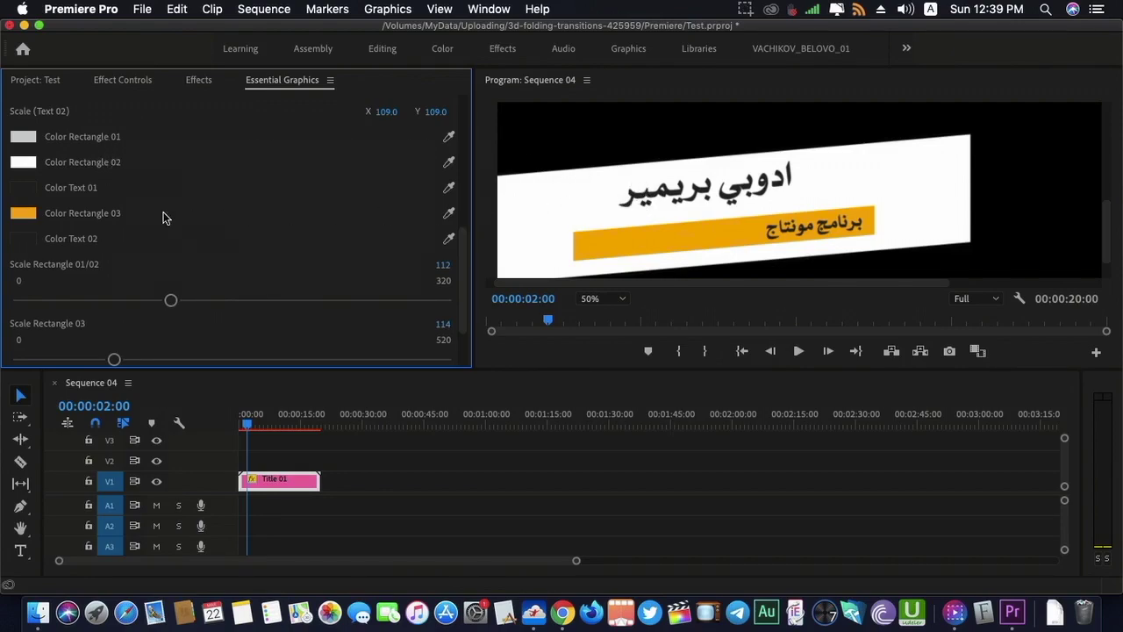
{"action": "left_click", "coordinate": [24, 137]}
{"action": "left_click_drag", "start_coordinate": [526, 255], "coordinate": [571, 260]}
{"action": "left_click", "coordinate": [728, 198]}
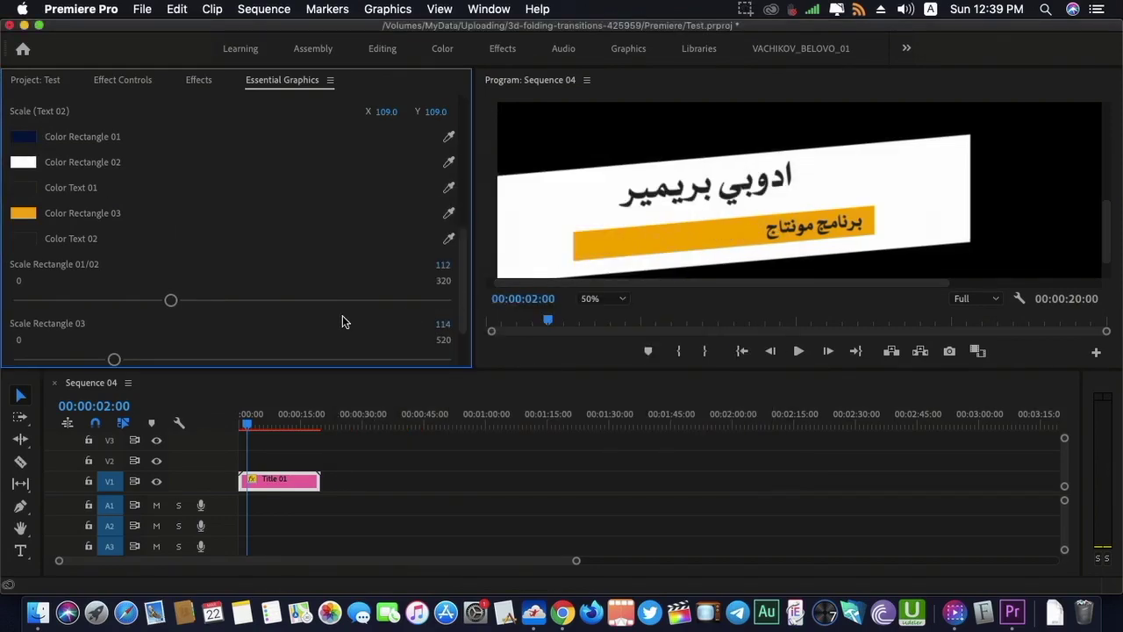
{"action": "left_click", "coordinate": [24, 164]}
{"action": "left_click", "coordinate": [544, 319]}
{"action": "left_click_drag", "start_coordinate": [543, 319], "coordinate": [564, 297]}
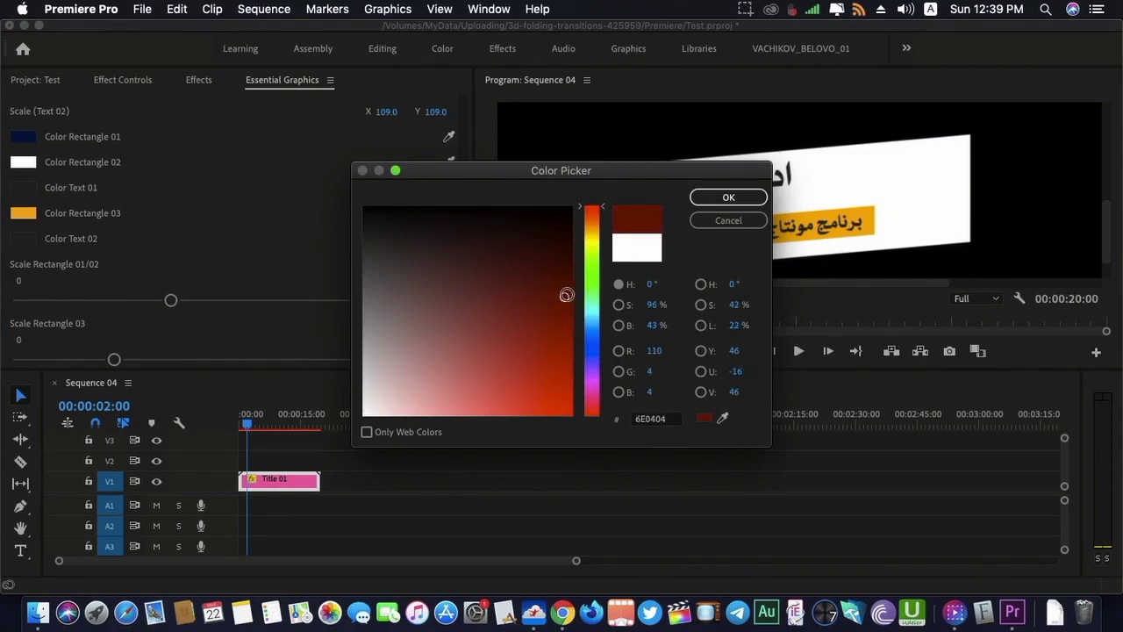
{"action": "left_click", "coordinate": [728, 197]}
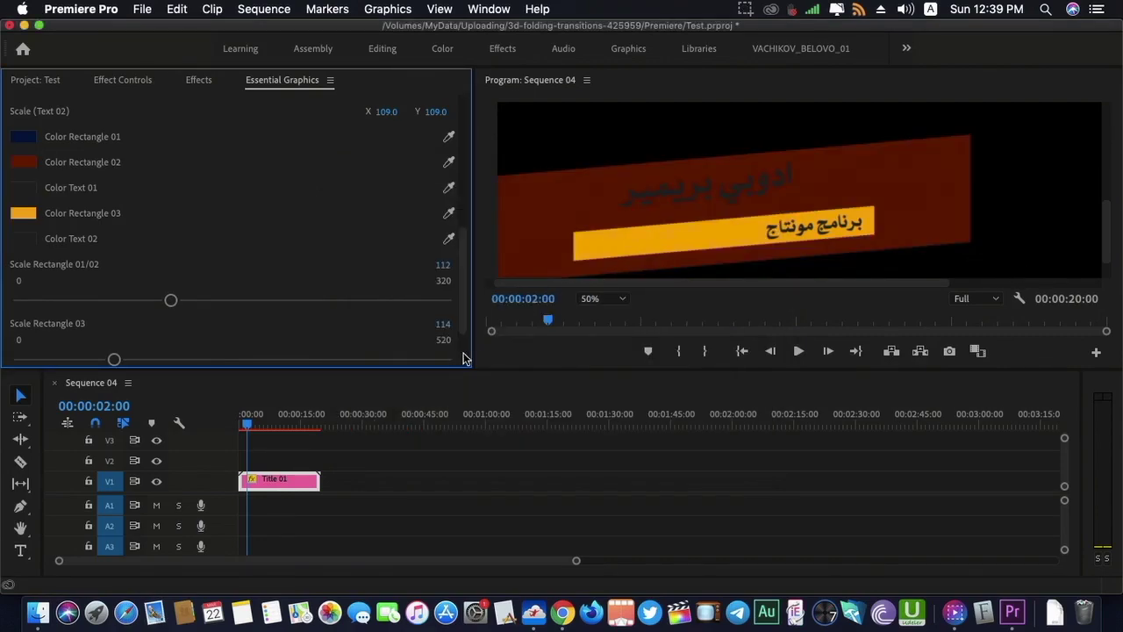
Change the title's Color Text 01 to white
{"action": "left_click", "coordinate": [24, 187]}
{"action": "left_click_drag", "start_coordinate": [365, 334], "coordinate": [364, 413]}
{"action": "left_click", "coordinate": [716, 200]}
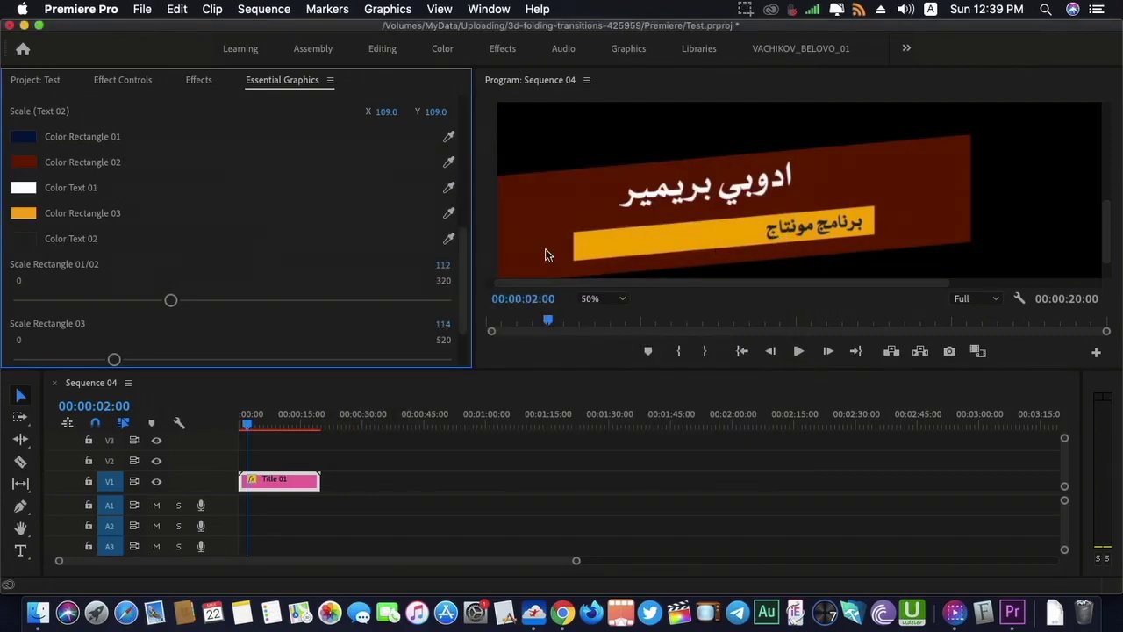
Change Color Rectangle 03 to teal 127F74
{"action": "left_click", "coordinate": [24, 214]}
{"action": "left_click_drag", "start_coordinate": [430, 321], "coordinate": [530, 280]}
{"action": "left_click_drag", "start_coordinate": [590, 258], "coordinate": [543, 310]}
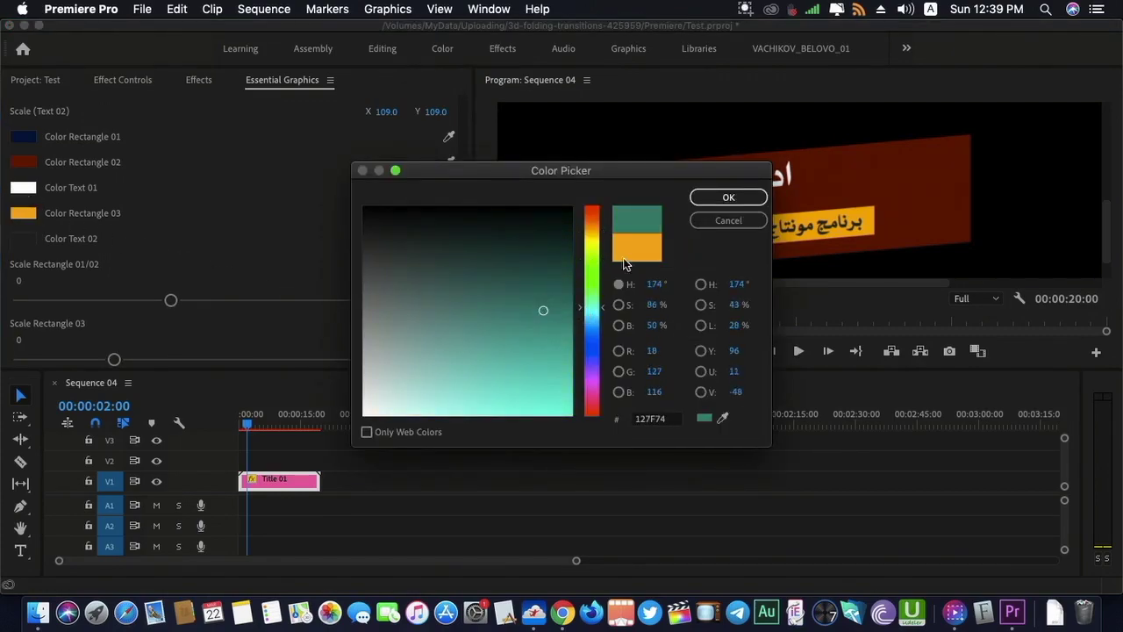
{"action": "left_click", "coordinate": [727, 198]}
Change Color Rectangle 03 to white
{"action": "left_click", "coordinate": [30, 215]}
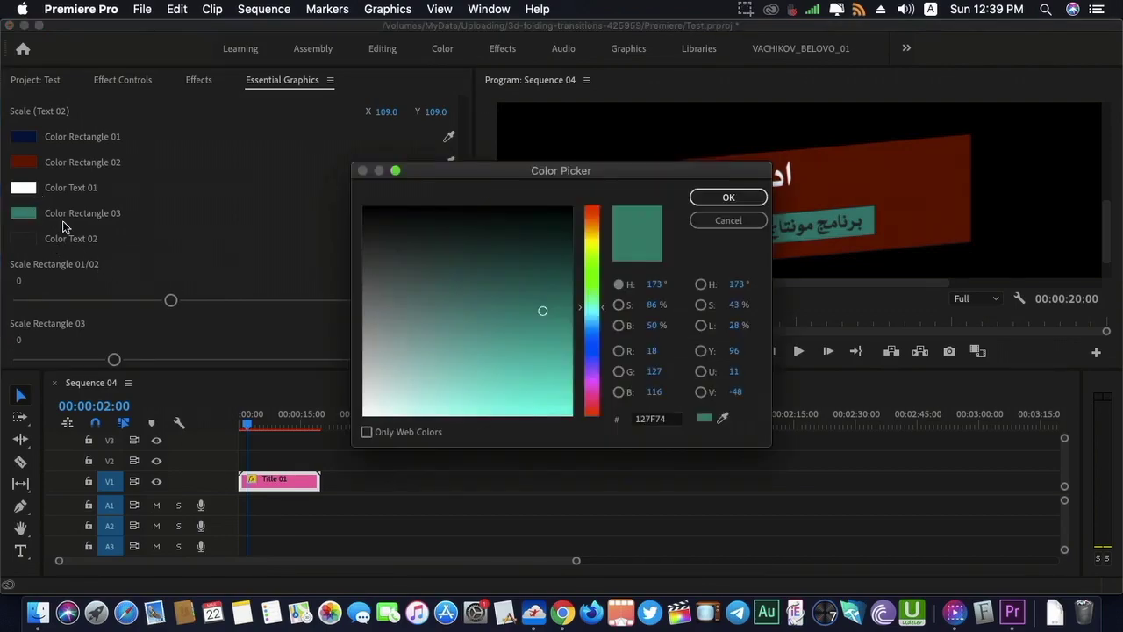
{"action": "left_click_drag", "start_coordinate": [443, 313], "coordinate": [334, 431]}
{"action": "left_click", "coordinate": [706, 200]}
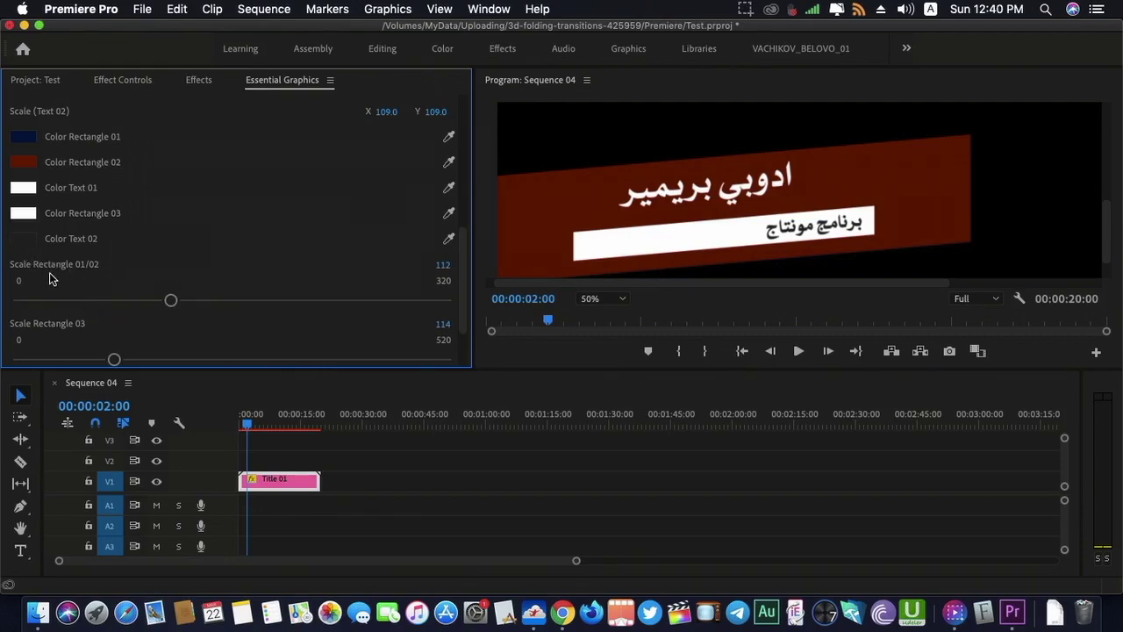
Show the program preview at 25% and set Scale Rectangle 01/02 to 70 and Scale Rectangle 03 to 81
{"action": "scroll", "coordinate": [49, 279], "scroll_direction": "down", "scroll_amount": 3}
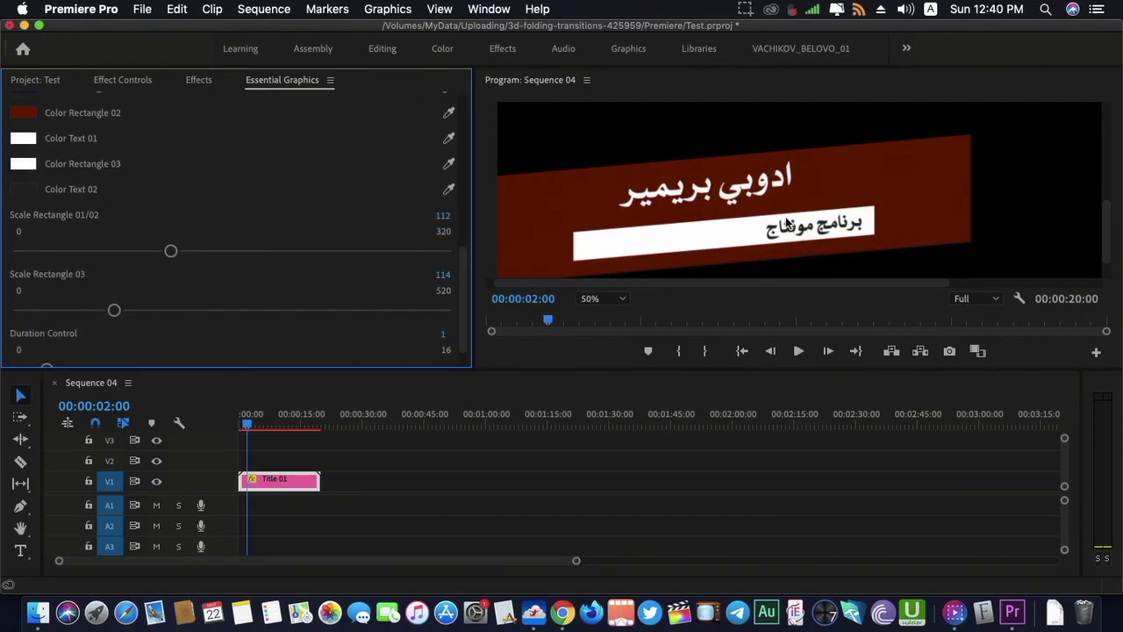
{"action": "left_click", "coordinate": [604, 299]}
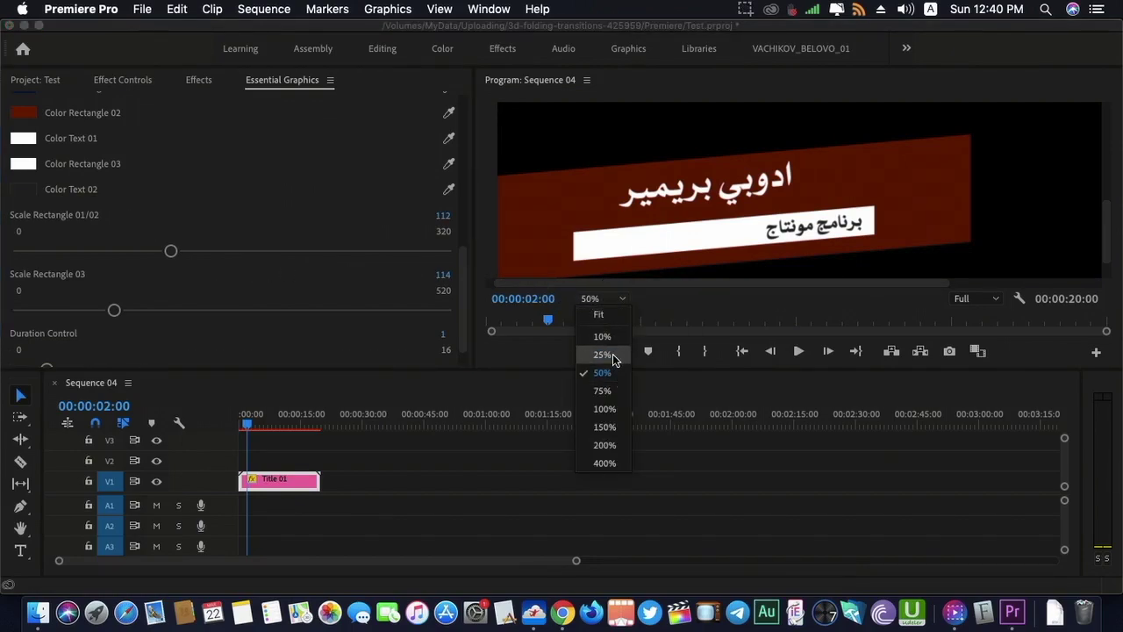
{"action": "left_click", "coordinate": [603, 354]}
{"action": "left_click_drag", "start_coordinate": [172, 252], "coordinate": [112, 257]}
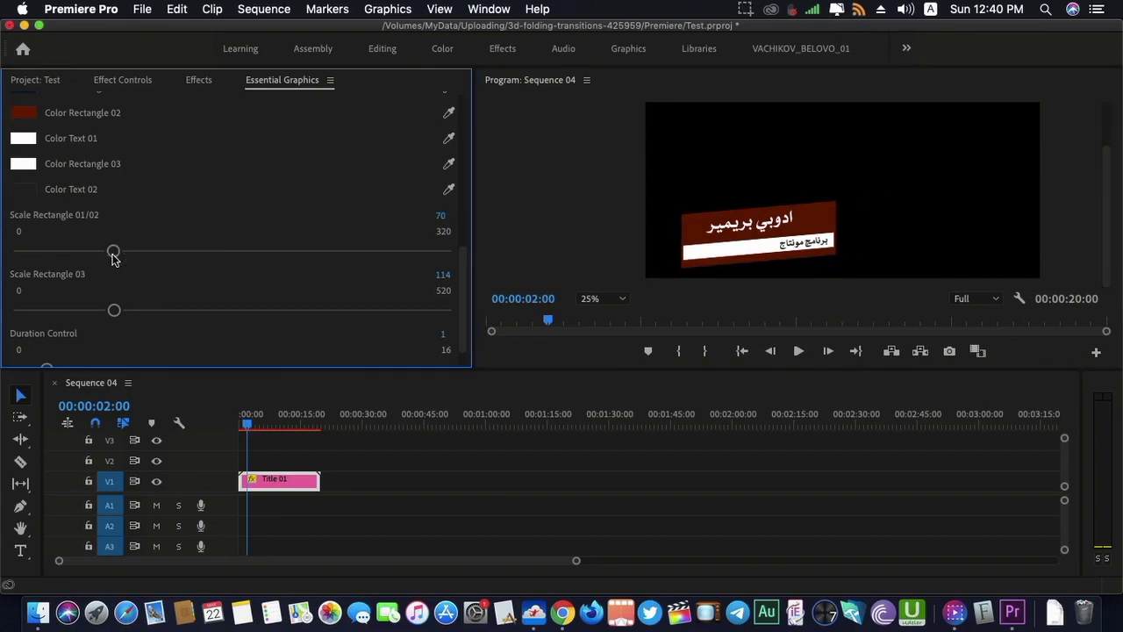
{"action": "left_click_drag", "start_coordinate": [112, 310], "coordinate": [115, 309]}
{"action": "left_click_drag", "start_coordinate": [115, 311], "coordinate": [86, 313]}
Shift Text 02 horizontally to centre it on the white rectangle, and set Scale Rectangle 03 to 47
{"action": "scroll", "coordinate": [187, 307], "scroll_direction": "up", "scroll_amount": 10}
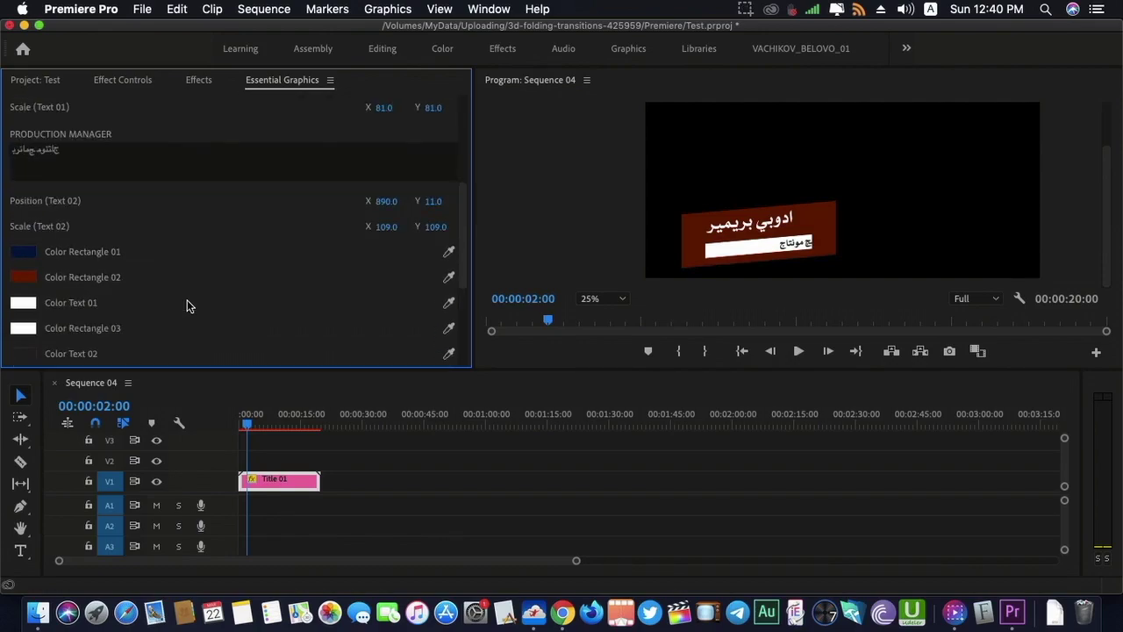
{"action": "scroll", "coordinate": [91, 240], "scroll_direction": "down", "scroll_amount": 2}
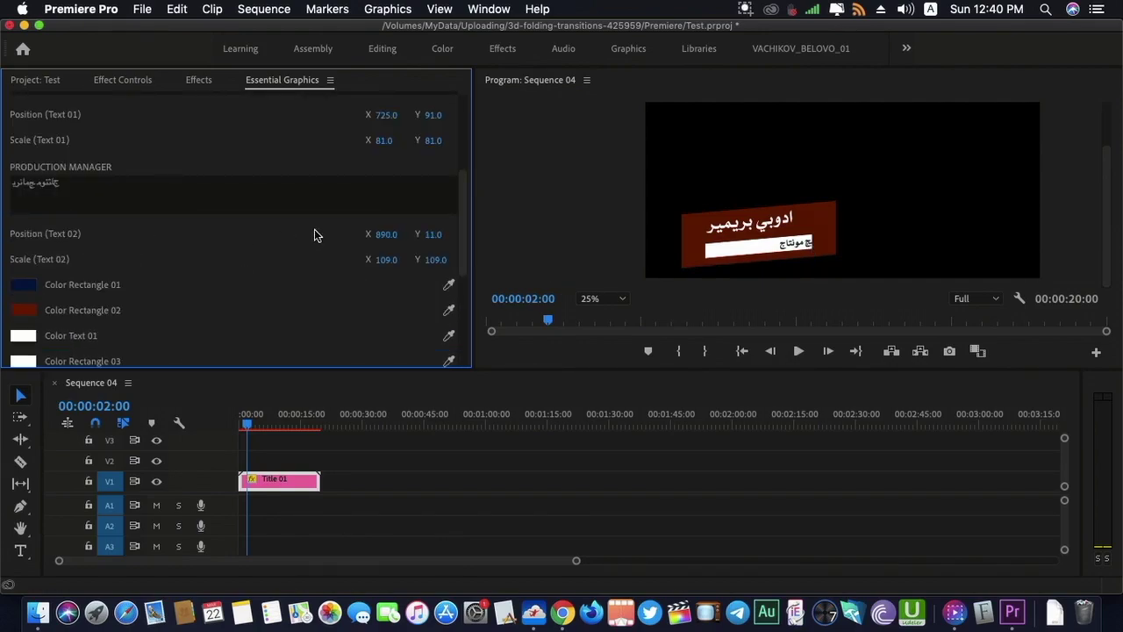
{"action": "left_click_drag", "start_coordinate": [386, 234], "coordinate": [356, 249]}
{"action": "scroll", "coordinate": [347, 254], "scroll_direction": "down", "scroll_amount": 7}
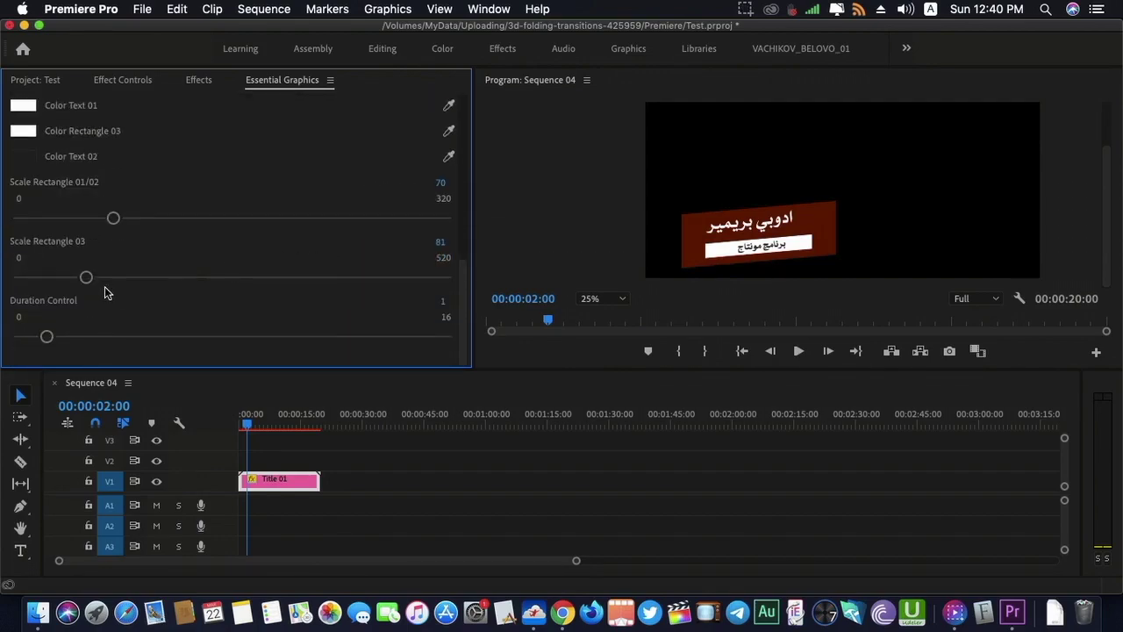
{"action": "left_click_drag", "start_coordinate": [83, 278], "coordinate": [58, 281]}
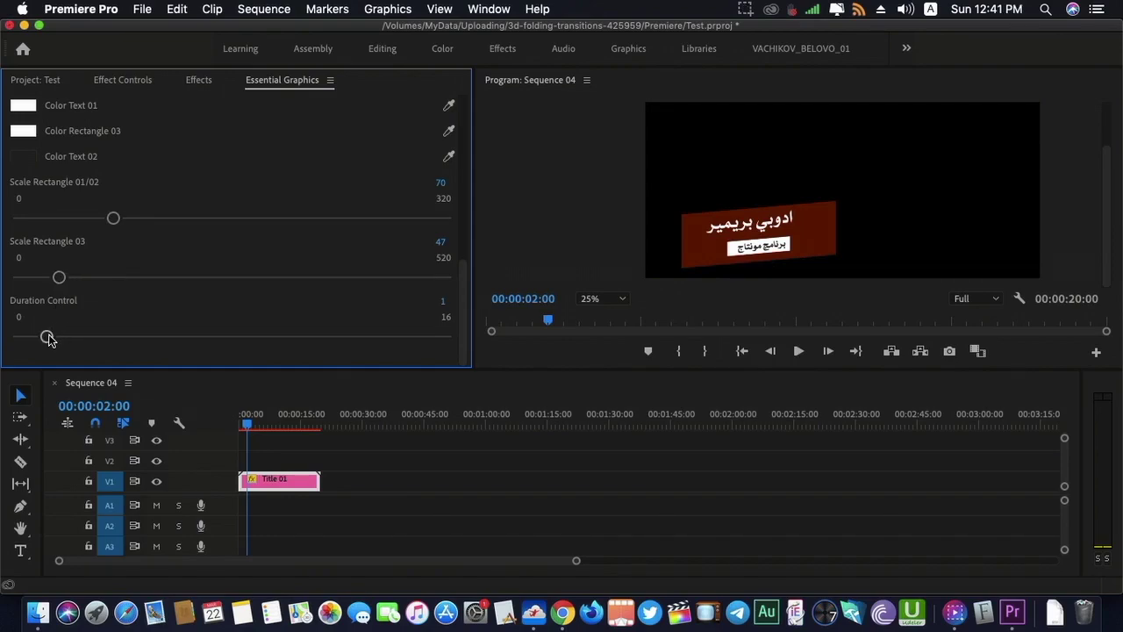
Set the title's Duration Control to 16 and scrub the playhead through the clip to 00:00:19:12
{"action": "left_click_drag", "start_coordinate": [48, 338], "coordinate": [194, 336]}
{"action": "left_click_drag", "start_coordinate": [252, 421], "coordinate": [318, 430]}
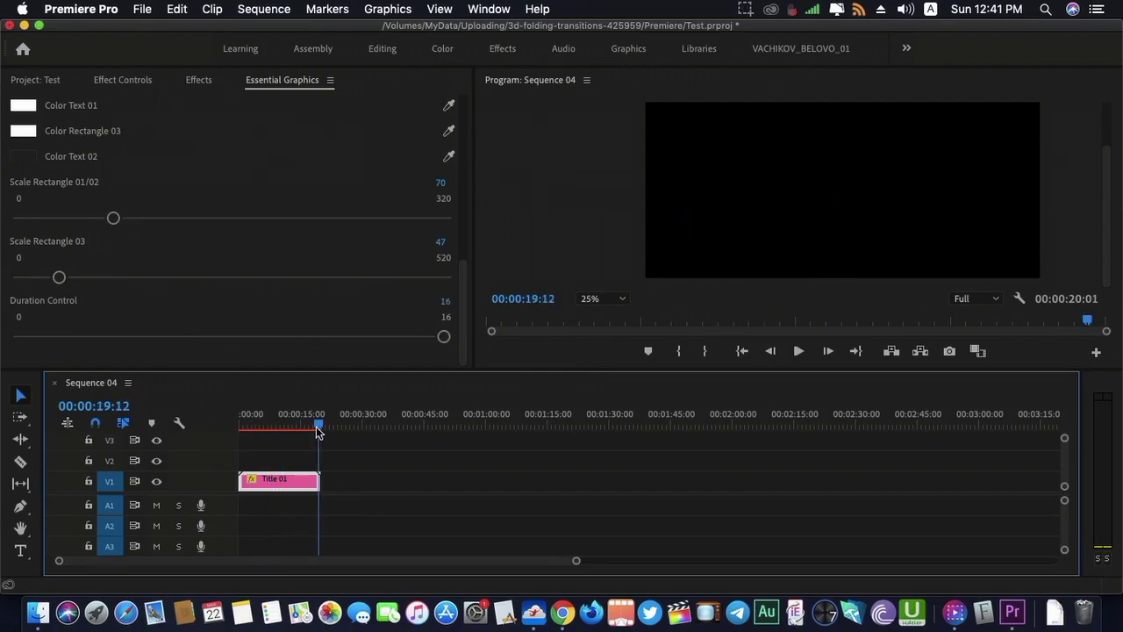